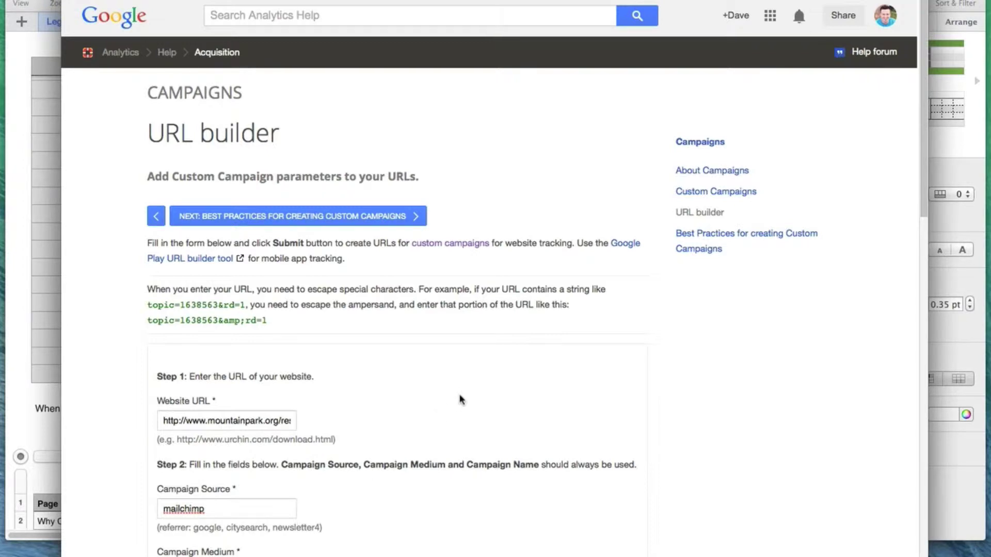
Step: Scroll down to the generated URL tagged with mailchimp, allemail and spiritual-lens
scroll(461, 399, "down", 7)
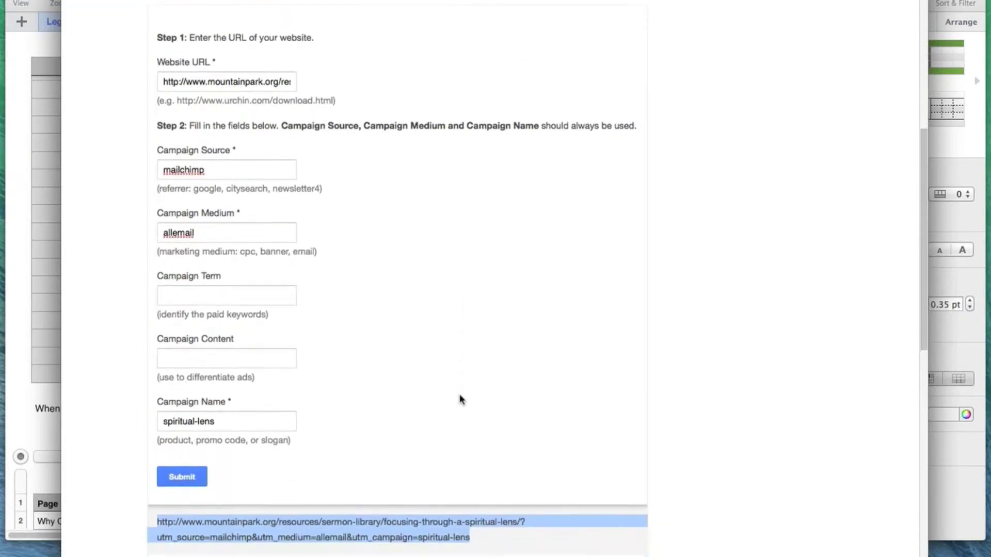
scroll(461, 400, "down", 1)
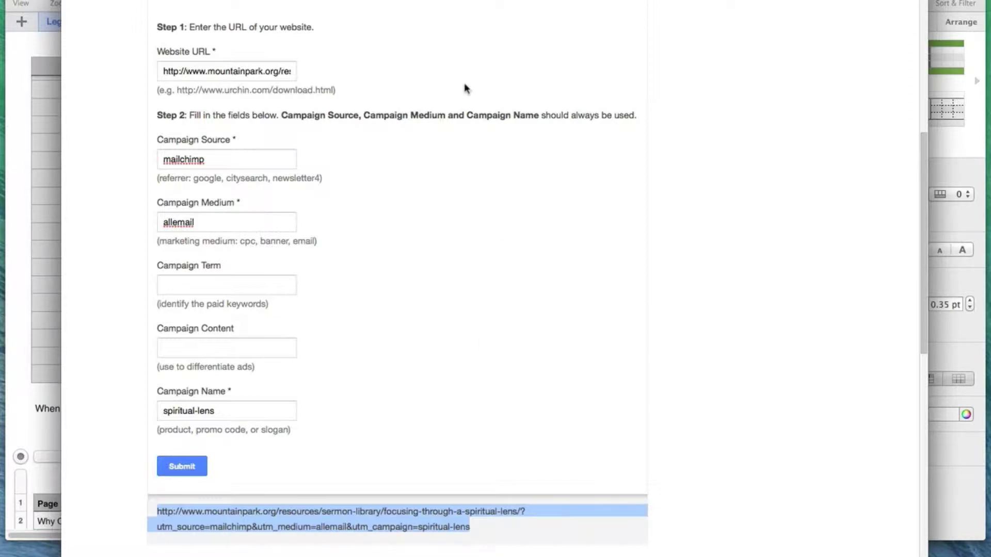
Step: In a new tab, load the Mountain Park site and open the post 'Why Can't the Bible Be Easier to Understand?'
key("super+t")
type("mou")
key("Return")
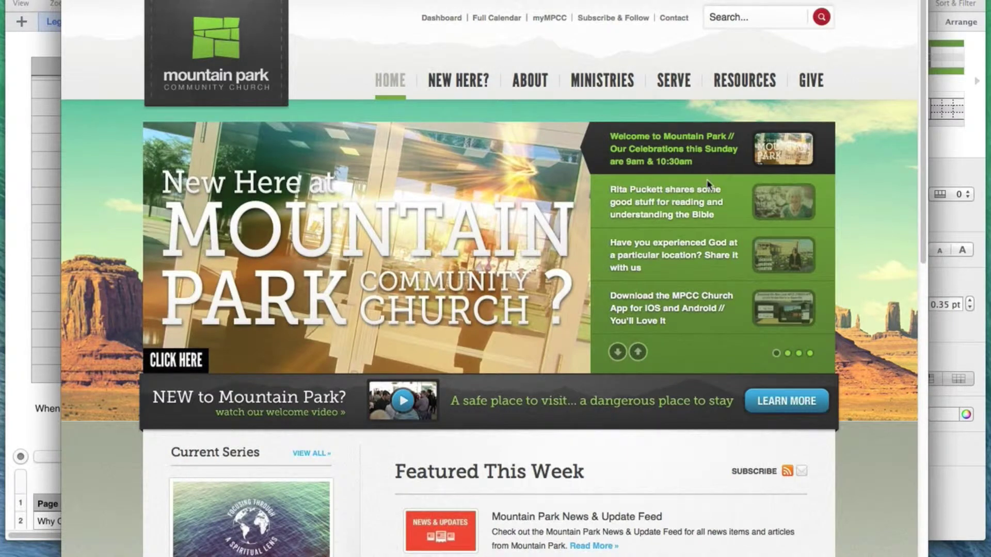
left_click(695, 195)
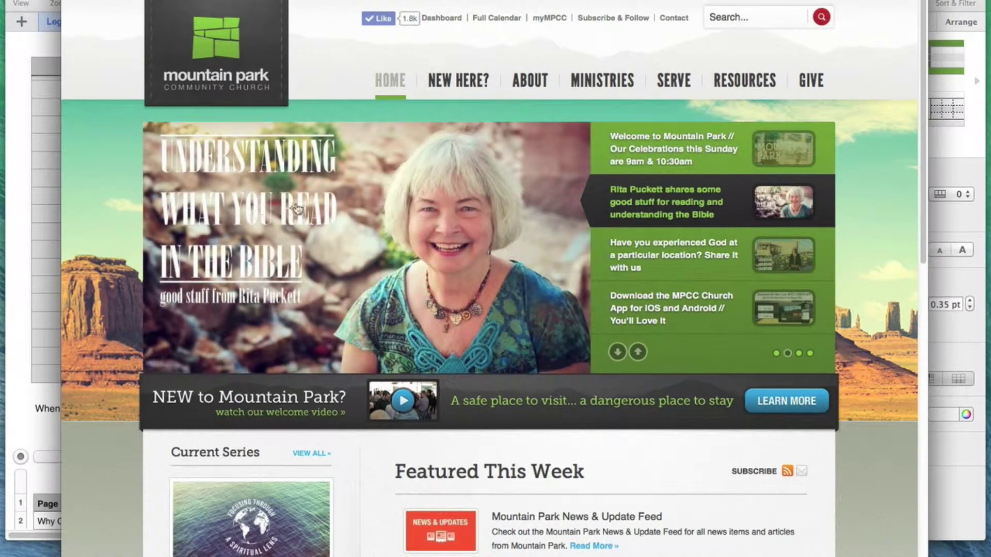
left_click(381, 269)
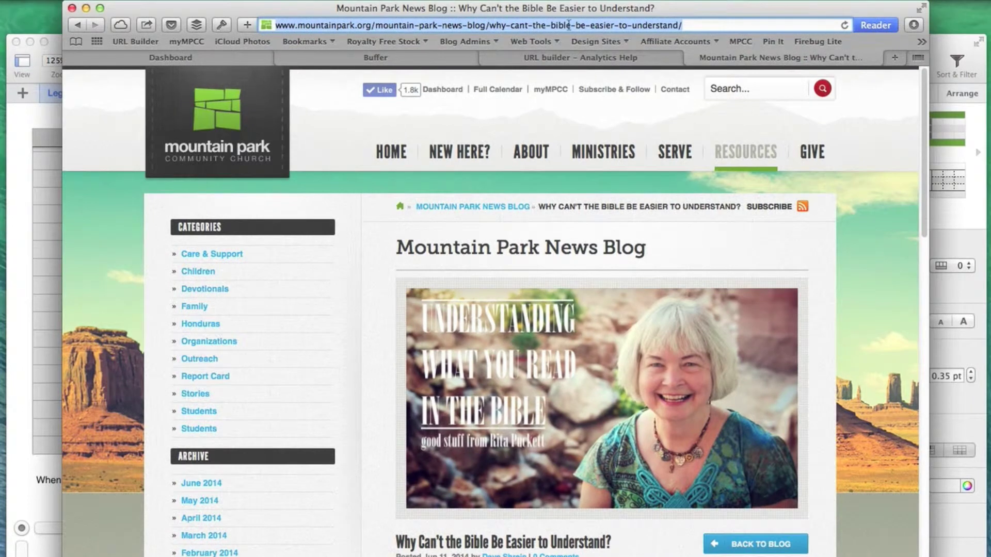
Step: Clear the old Website URL, Campaign Source and Campaign Medium values in URL Builder
left_click(557, 54)
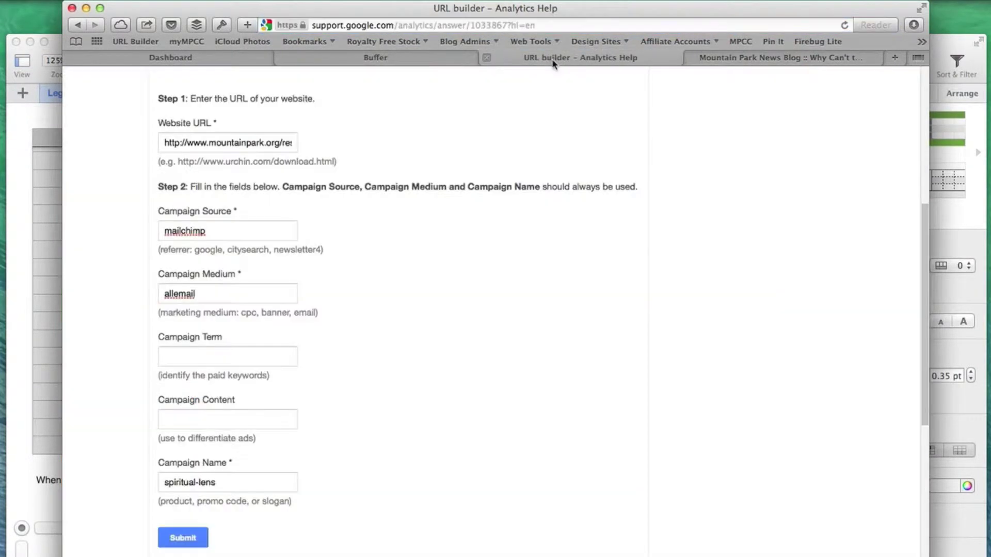
triple_click(217, 142)
key("BackSpace")
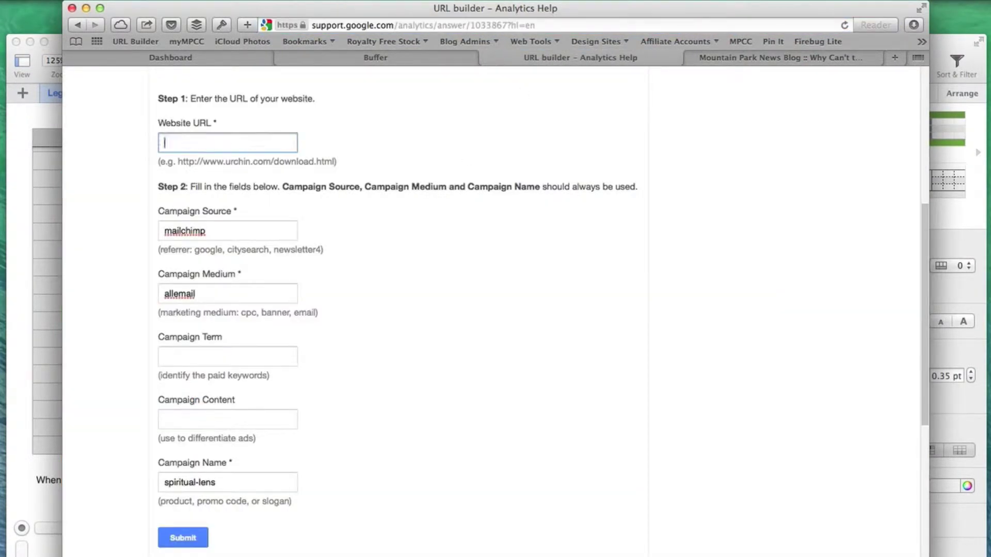
key("Tab")
key("BackSpace")
key("Tab")
key("BackSpace")
key("Tab")
key("Tab")
key("Tab")
key("BackSpace")
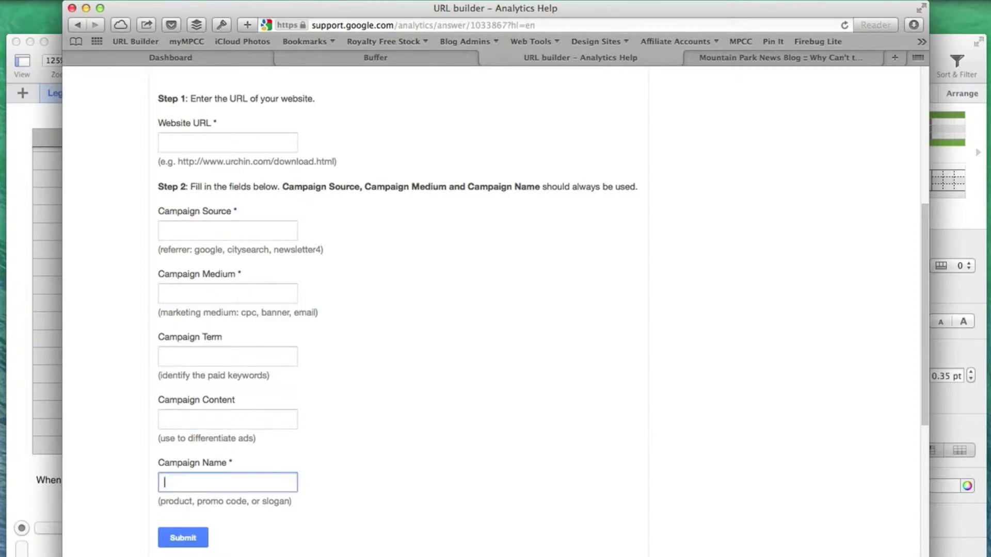
Step: Paste the blog post address as the Website URL, then bring up the campaign legend spreadsheet
left_click(205, 141)
key("super+v")
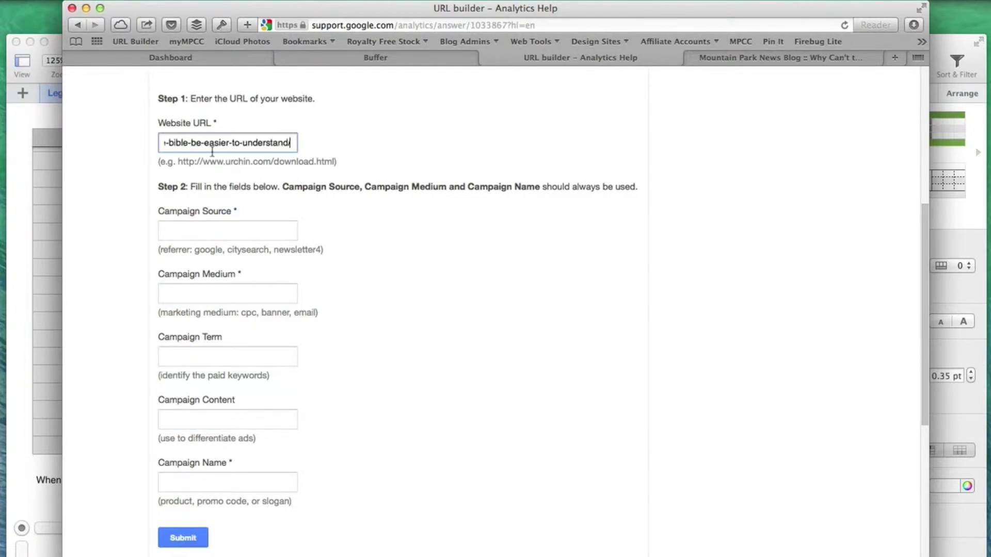
left_click(191, 226)
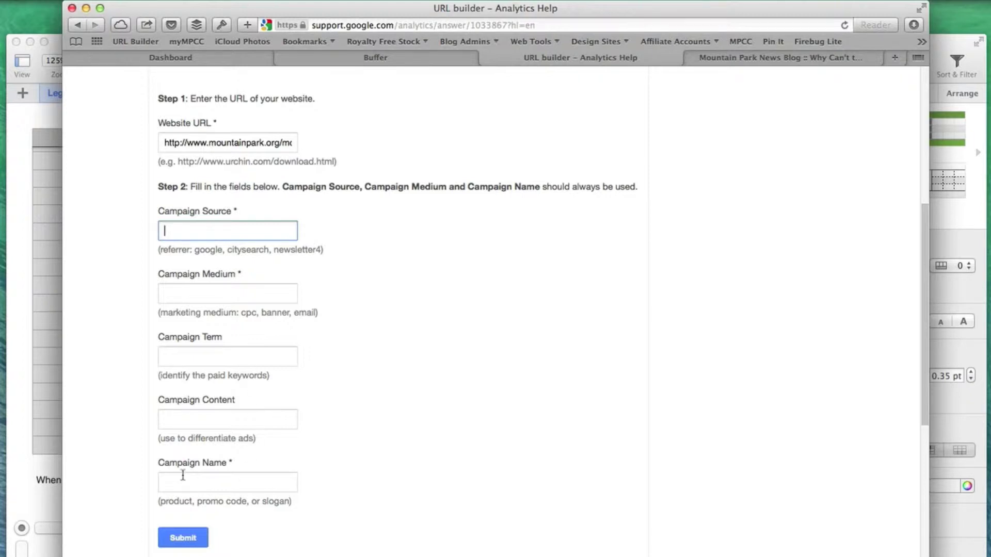
left_click(56, 42)
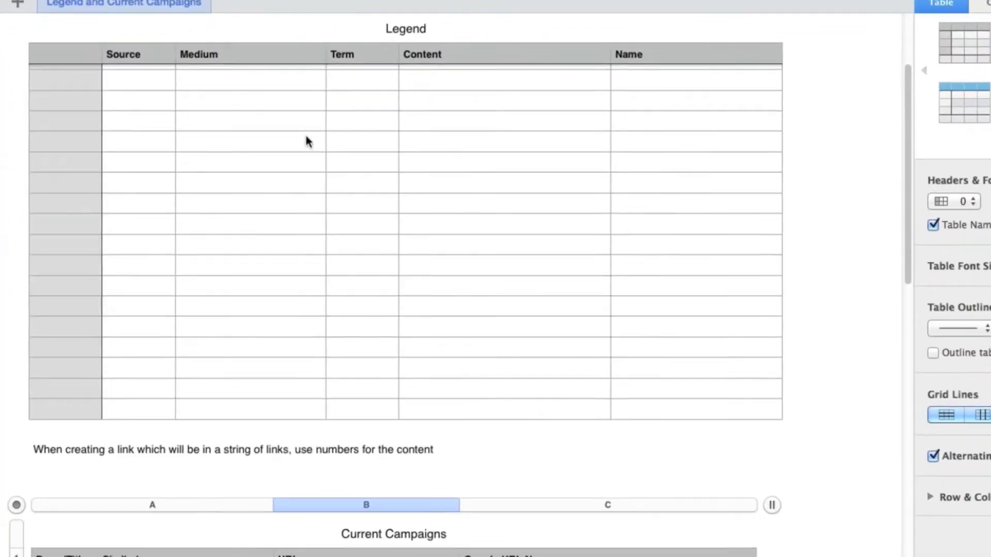
scroll(326, 307, "up", 2)
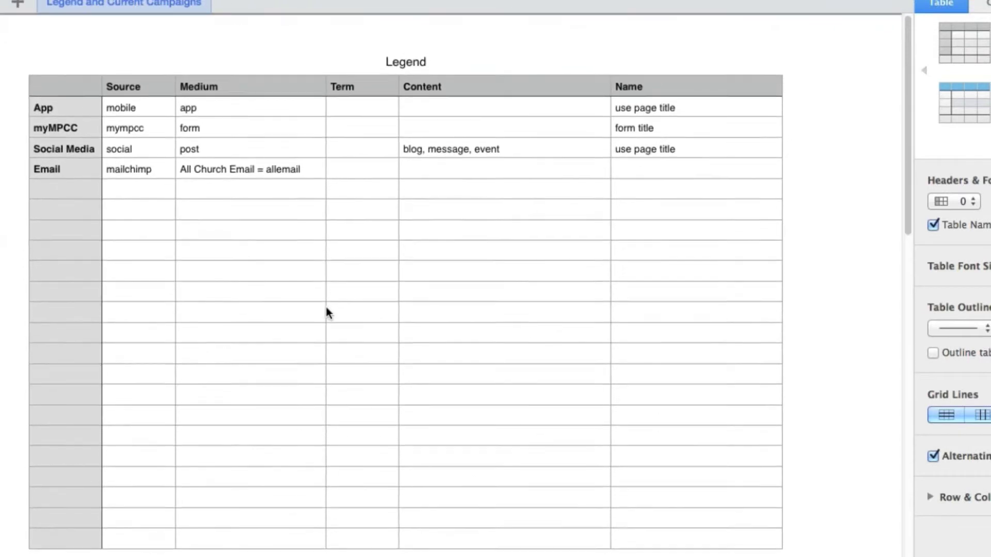
scroll(329, 308, "down", 2)
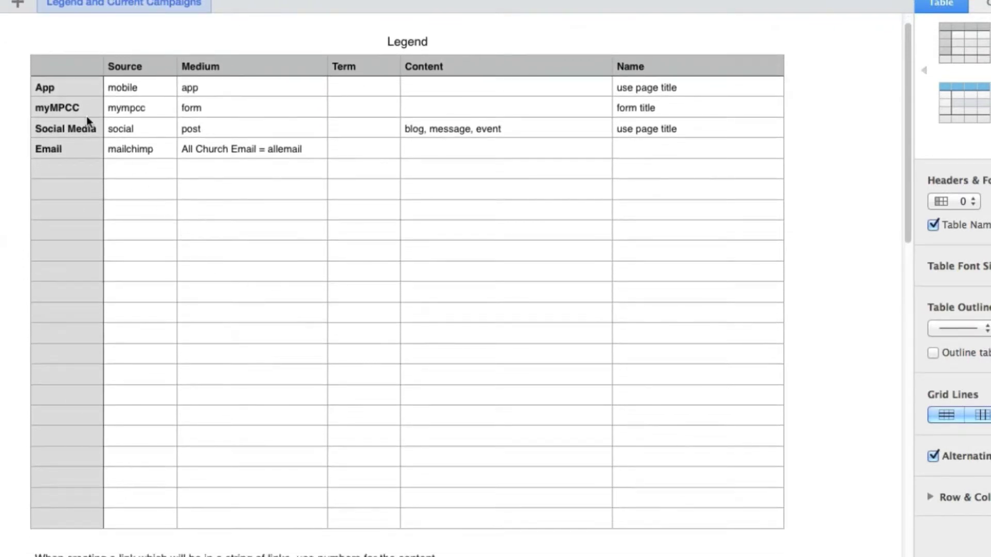
left_click(64, 87)
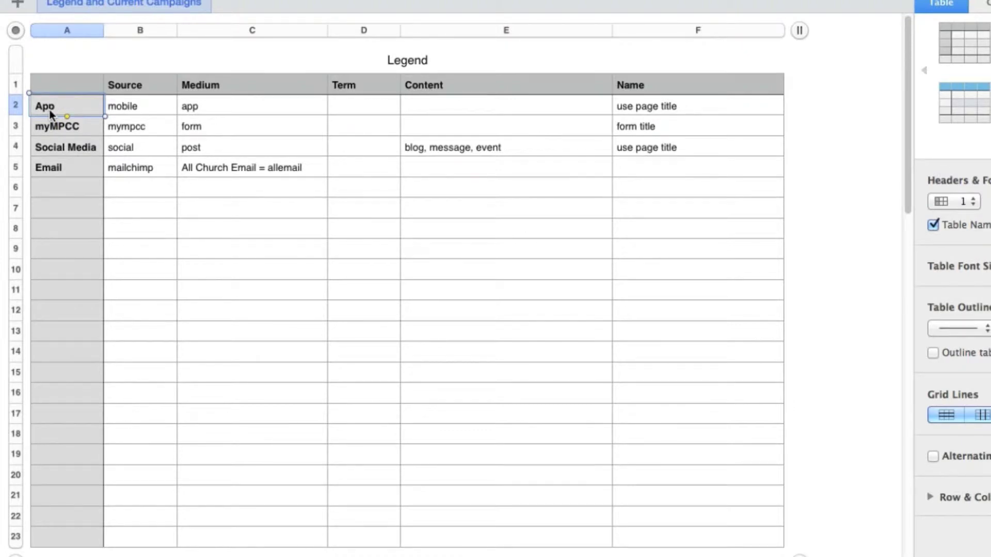
left_click(137, 108)
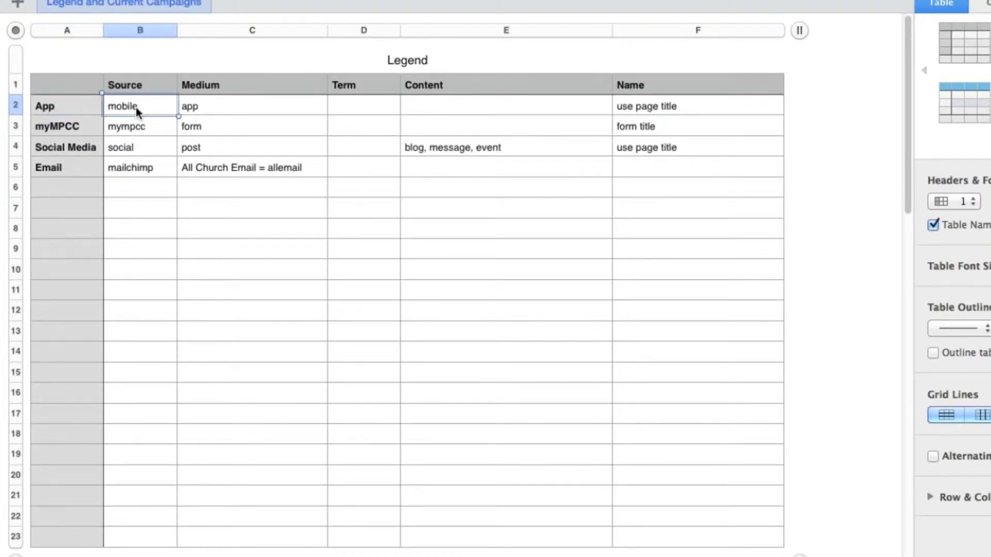
left_click(217, 112)
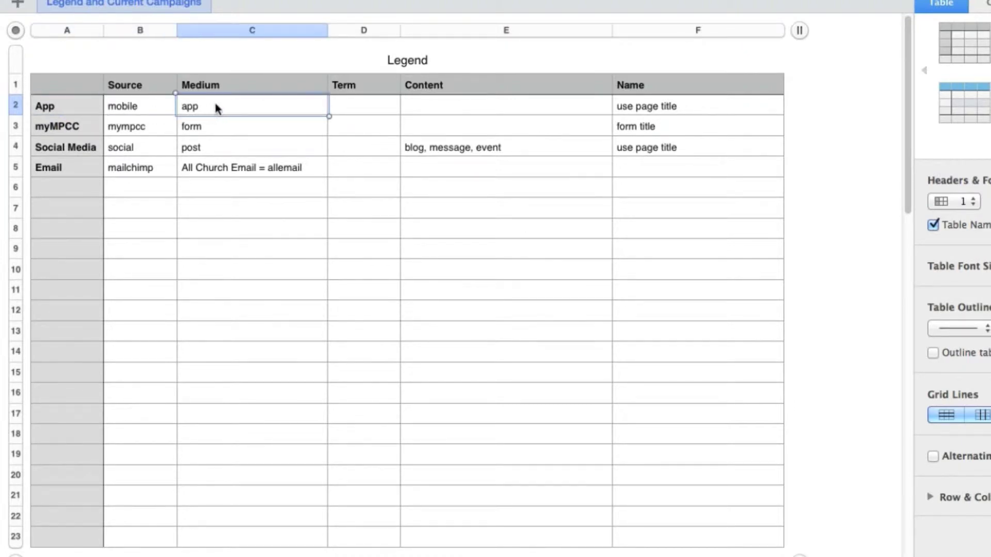
left_click(651, 107)
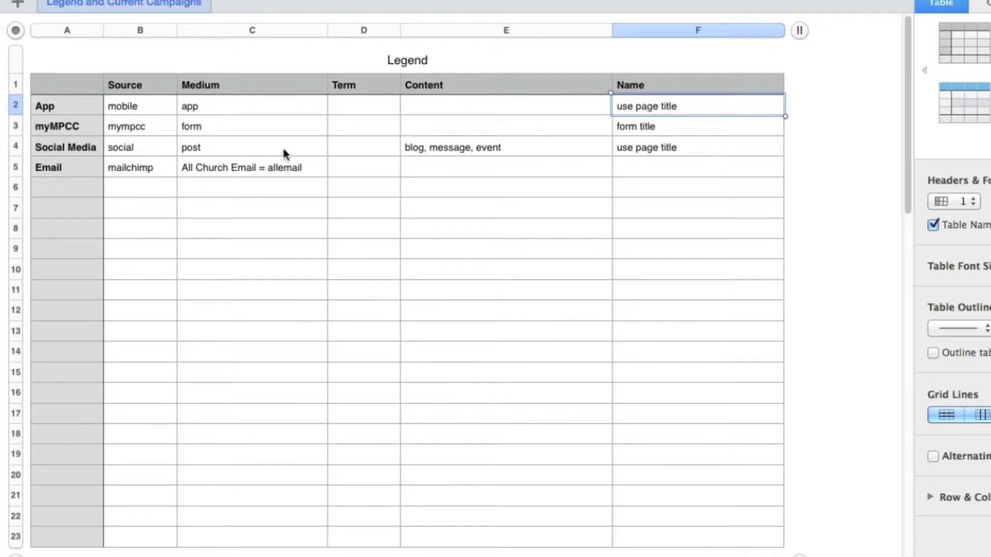
left_click(73, 128)
left_click(119, 126)
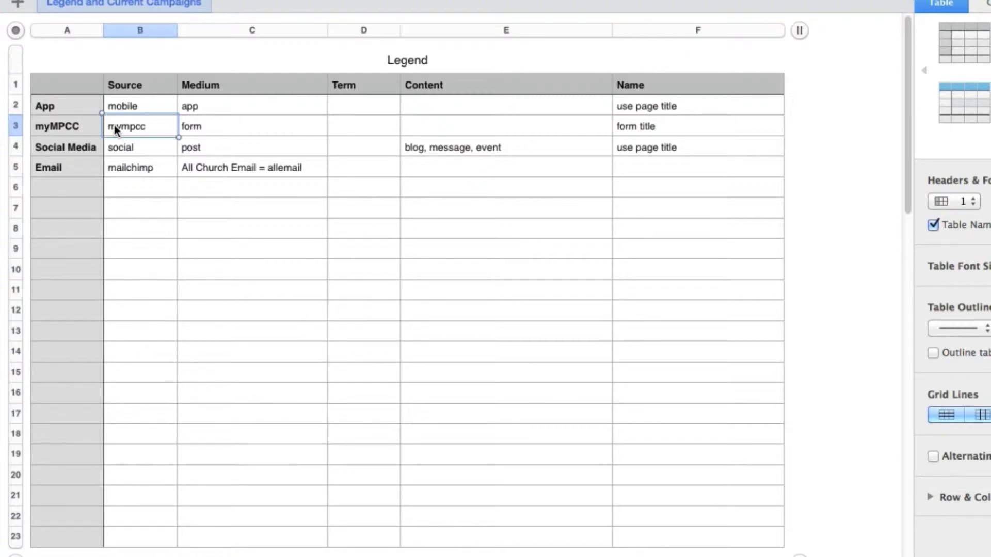
left_click(215, 125)
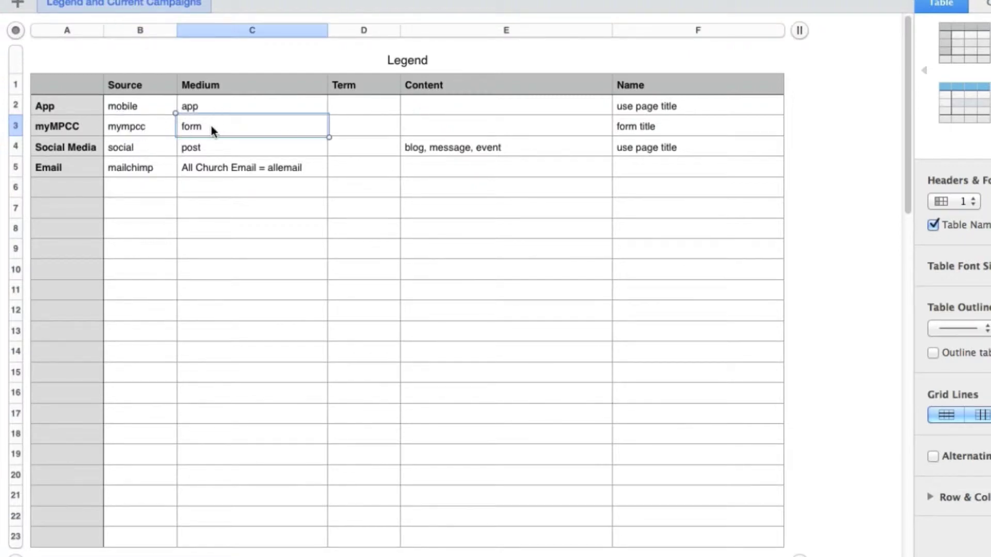
left_click(653, 126)
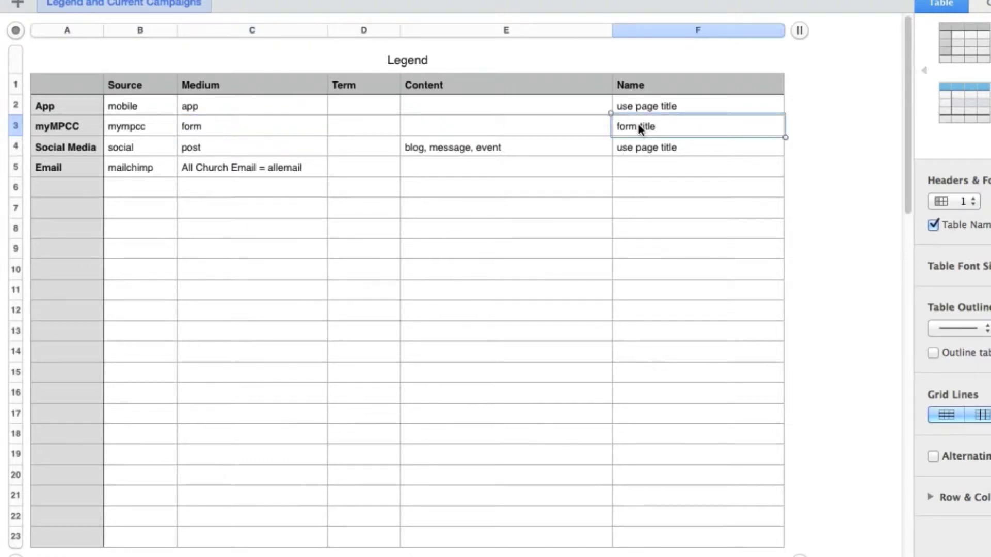
left_click(77, 150)
left_click(125, 148)
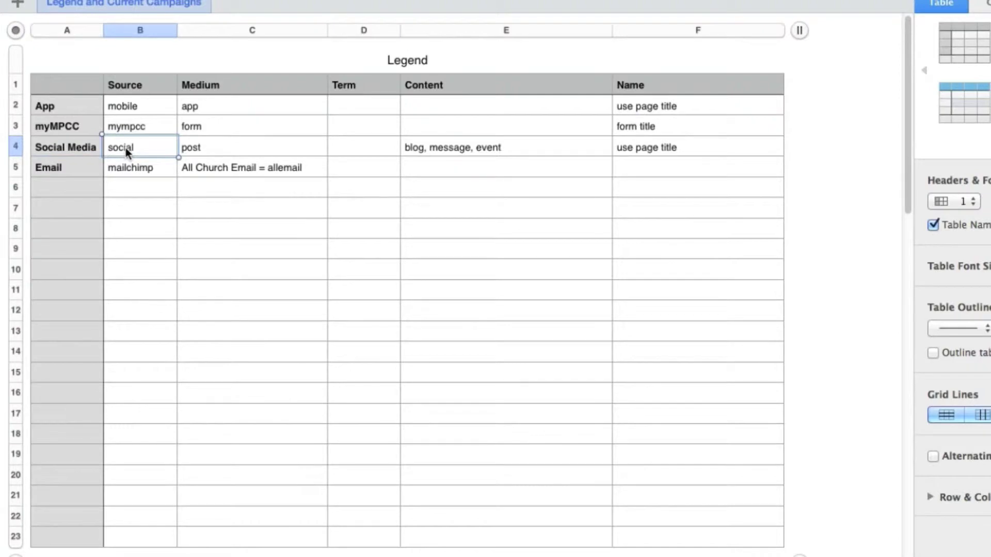
left_click(243, 148)
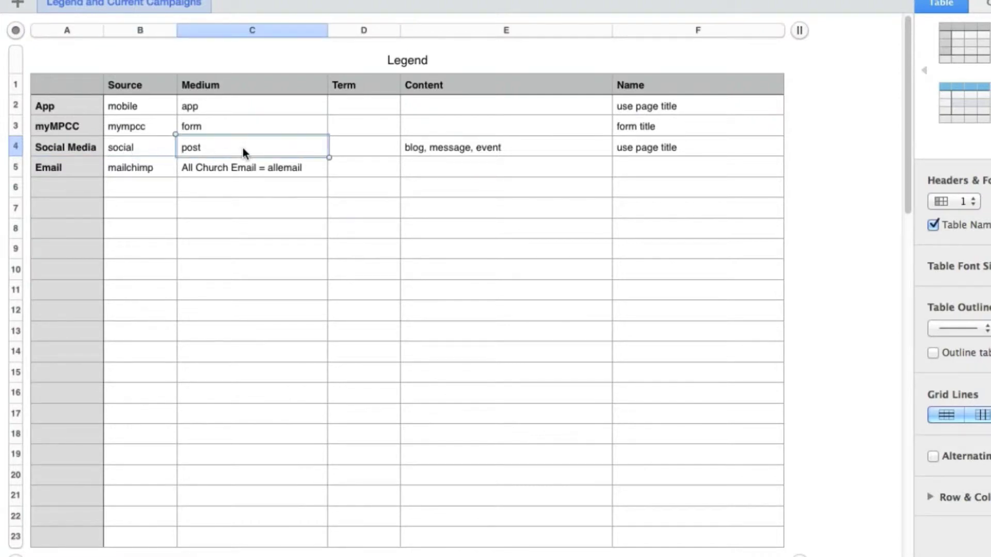
left_click(536, 148)
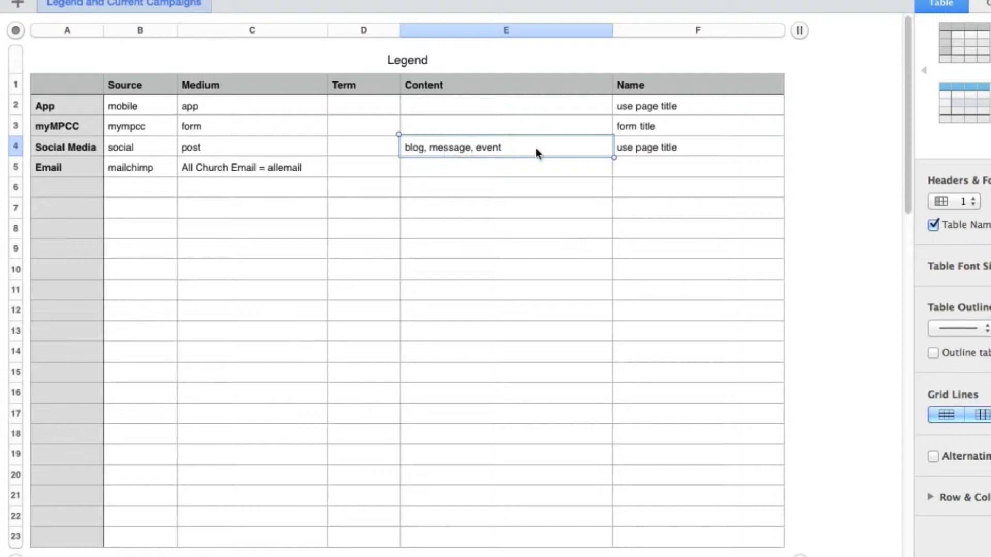
left_click(677, 153)
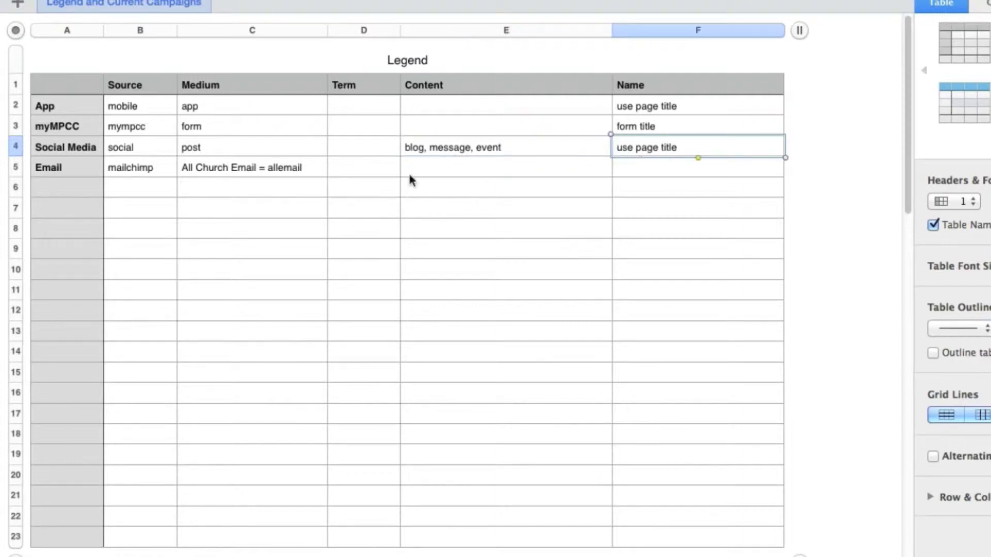
left_click(66, 171)
left_click(151, 172)
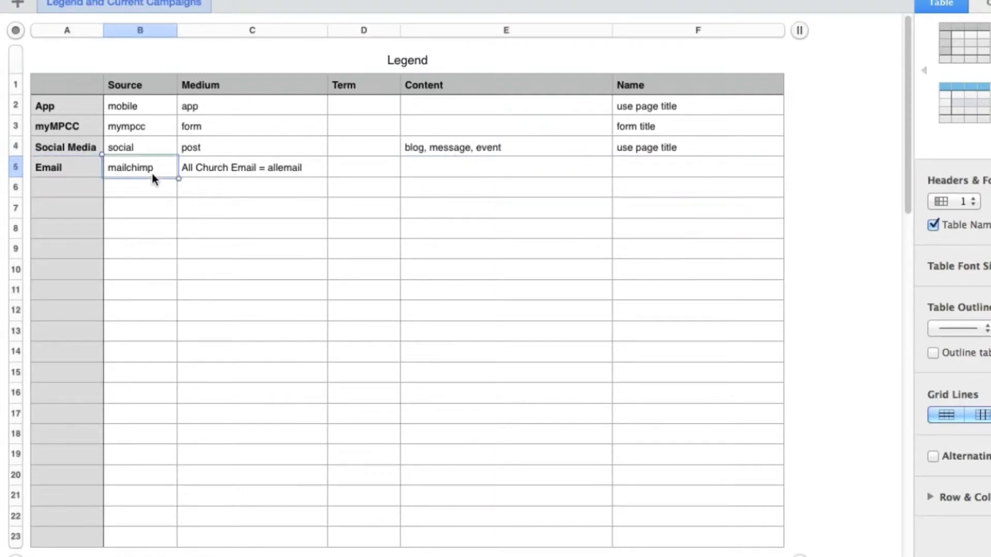
left_click(205, 177)
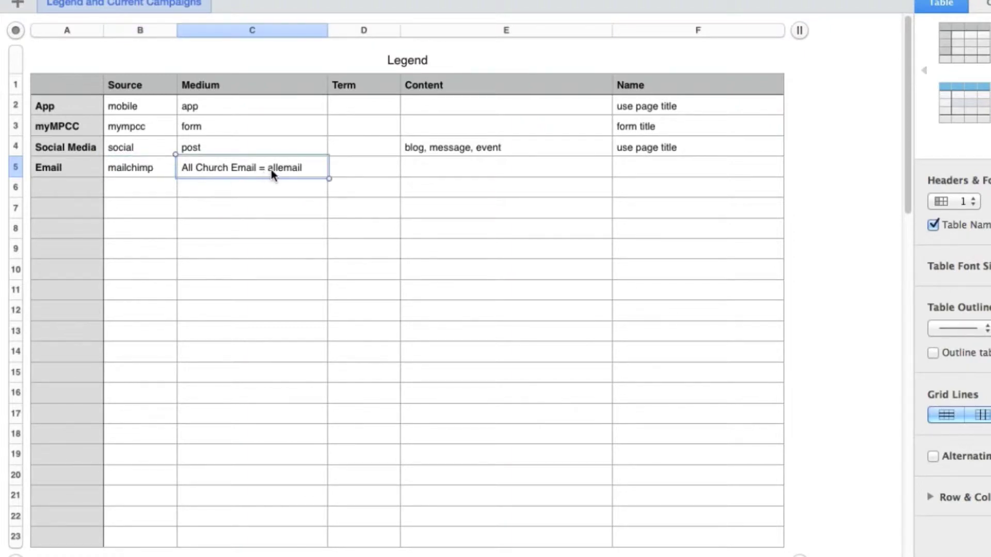
double_click(305, 169)
Step: Enter 'Student email = studemail' in cell C6 below the Email row
key("Return")
type("S")
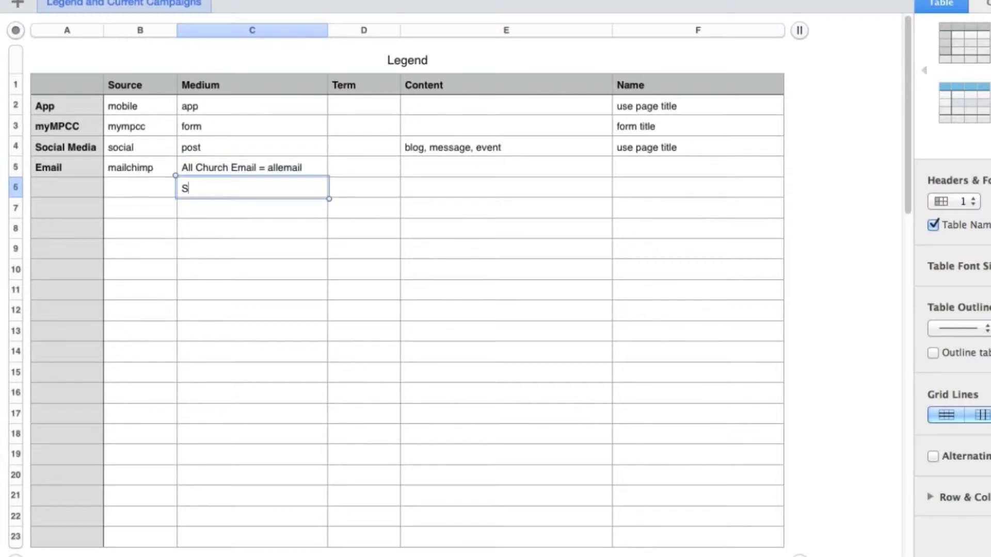
type("tudent email")
key("BackSpace")
key("BackSpace")
key("BackSpace")
type("ail = stud")
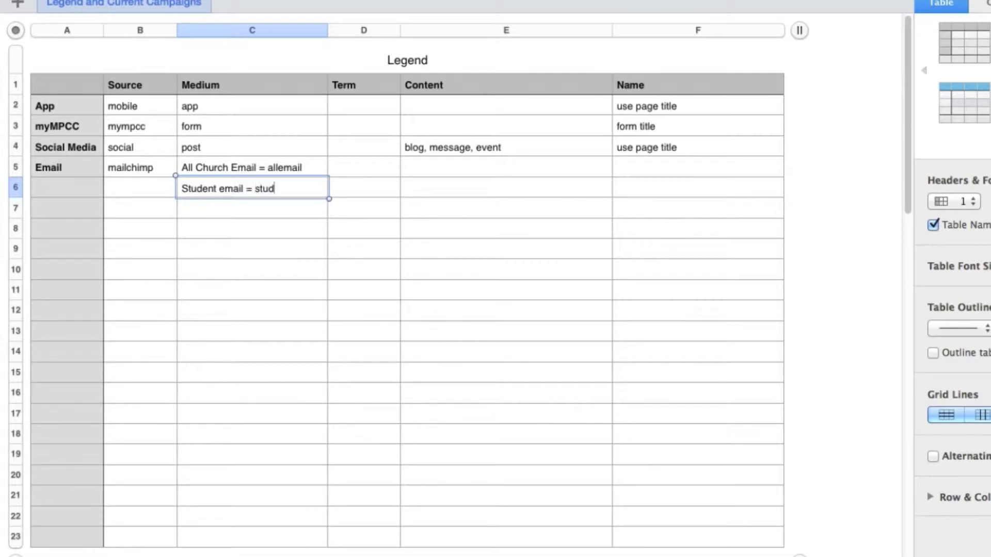
type("email")
key("Tab")
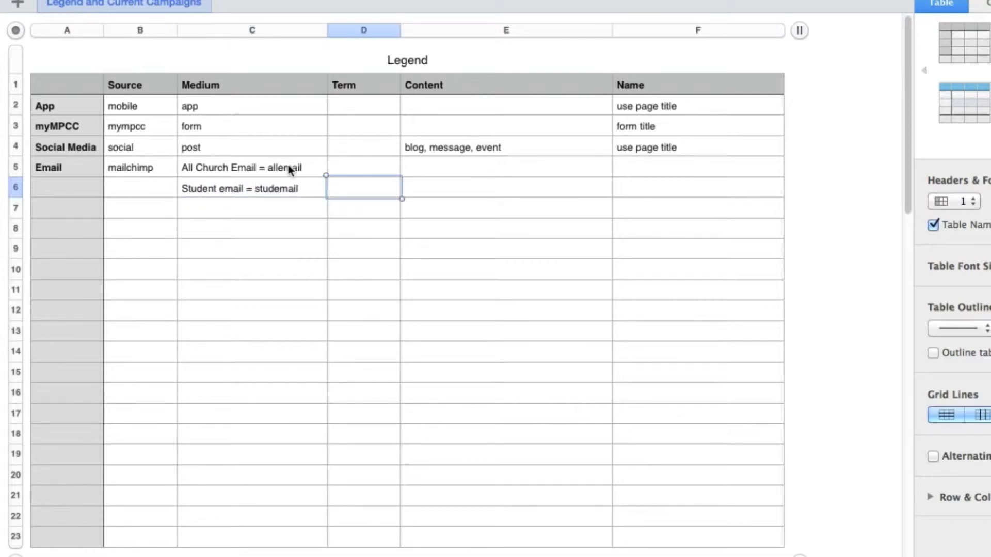
Step: Set the Email row's Name cell F5 to 'use page title'
left_click(472, 187)
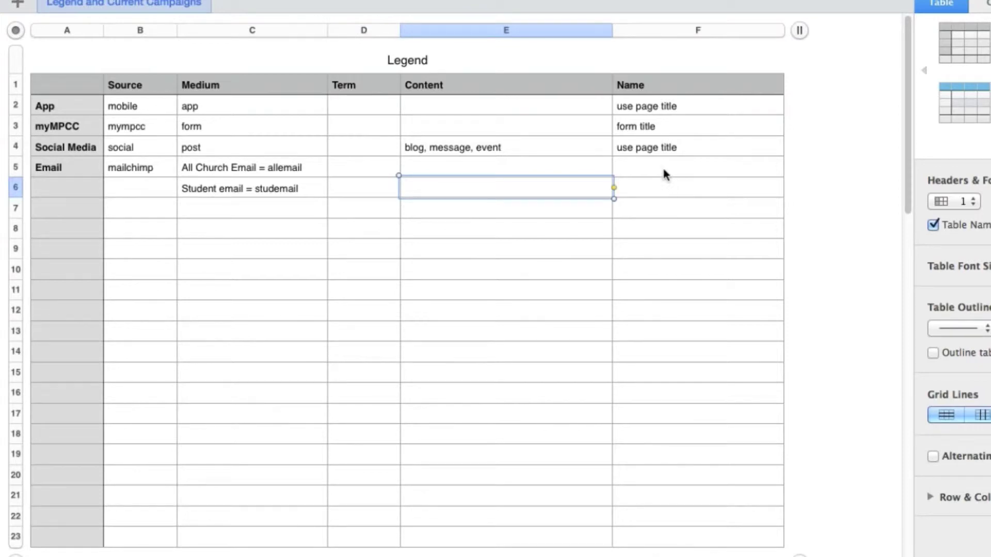
left_click(664, 171)
type("use page ti")
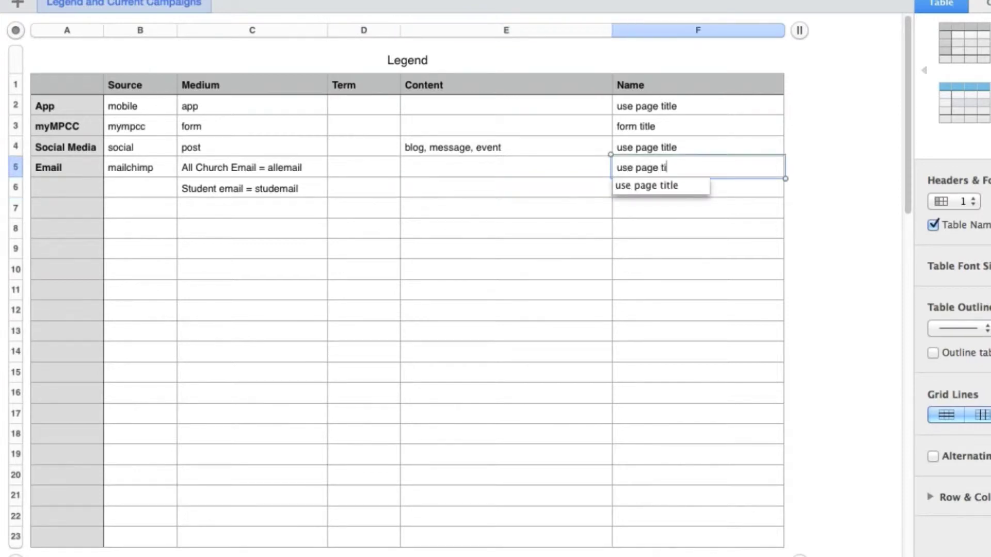
type("tle")
key("Return")
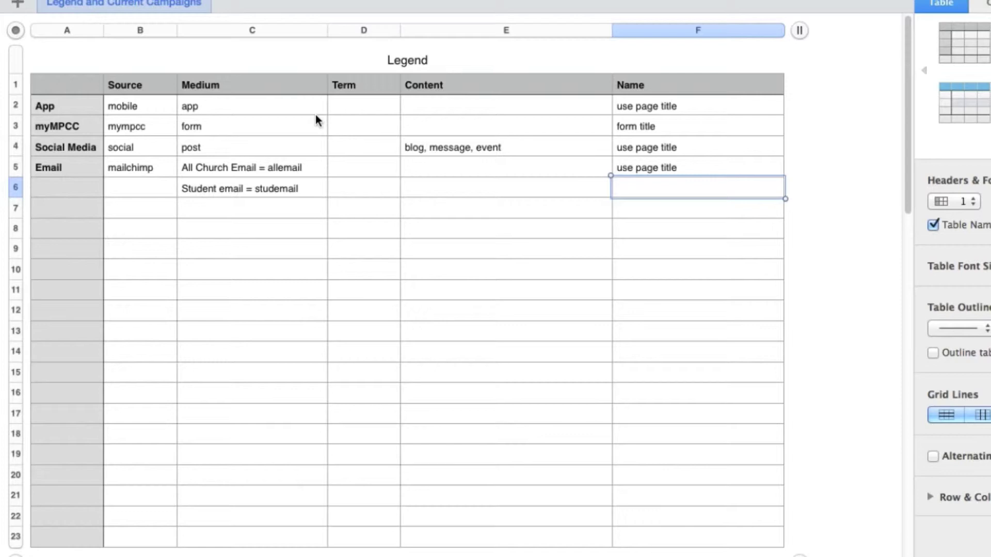
Step: Scroll to the Current Campaigns table and highlight the rita-story campaign name
scroll(322, 145, "down", 15)
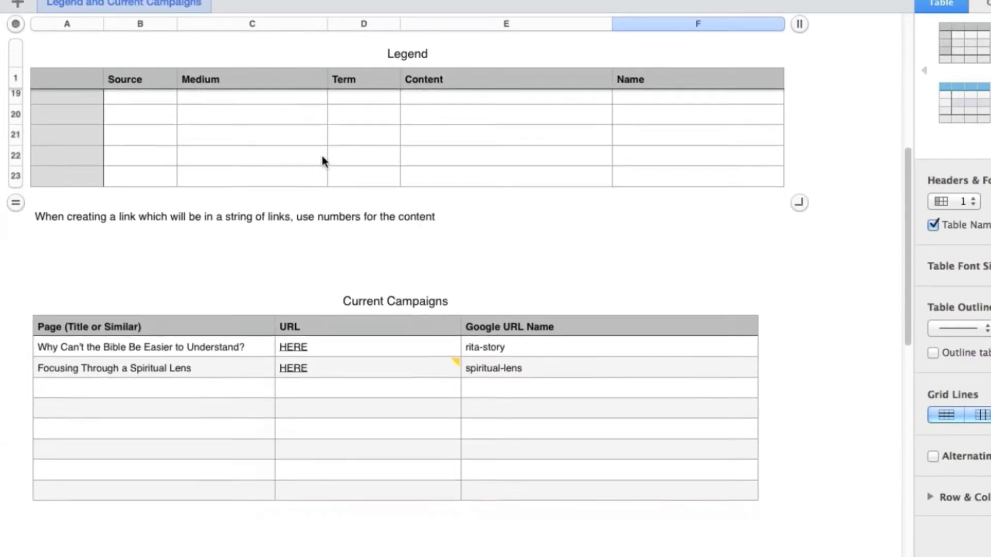
scroll(431, 366, "down", 1)
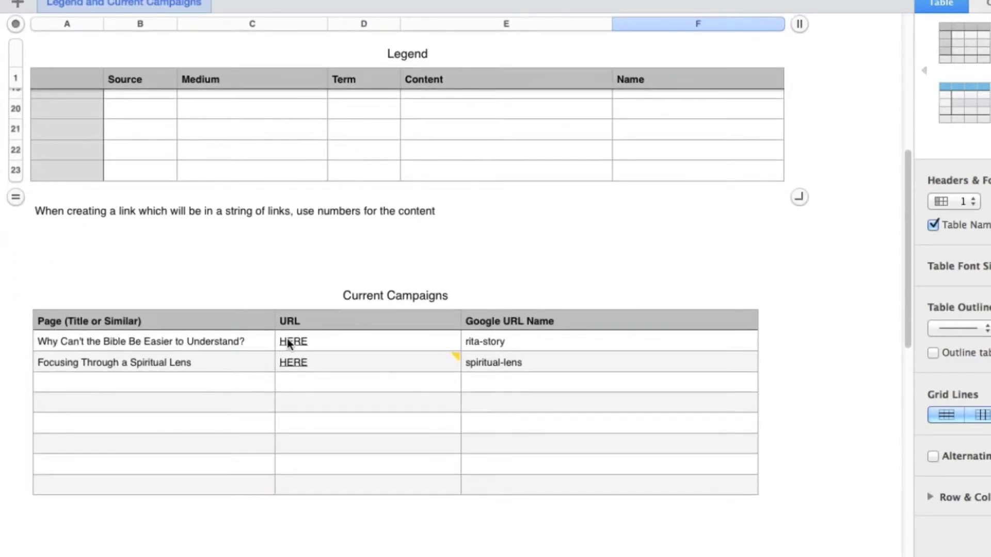
left_click(490, 343)
double_click(490, 343)
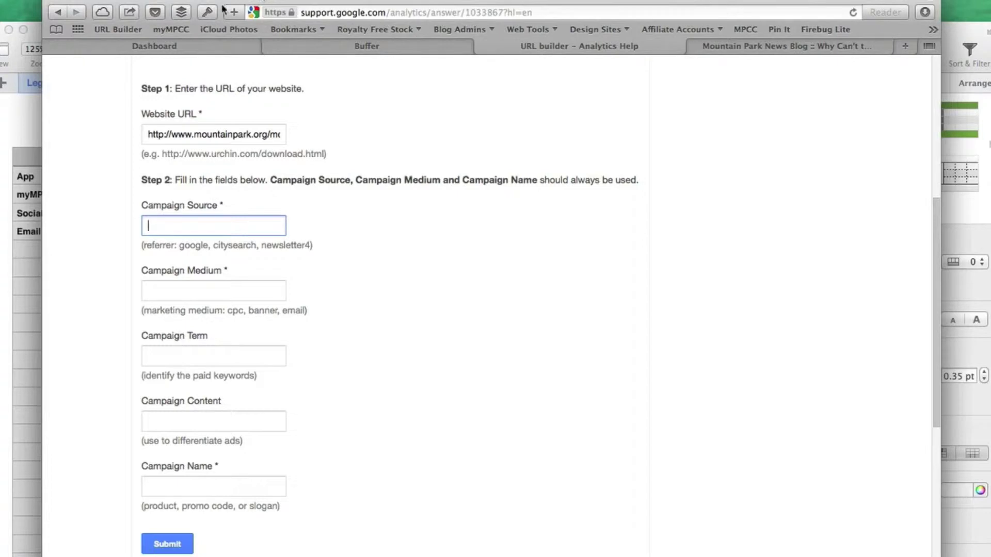
Step: Following the legend, set Campaign Source to social and Campaign Medium to post
left_click(25, 126)
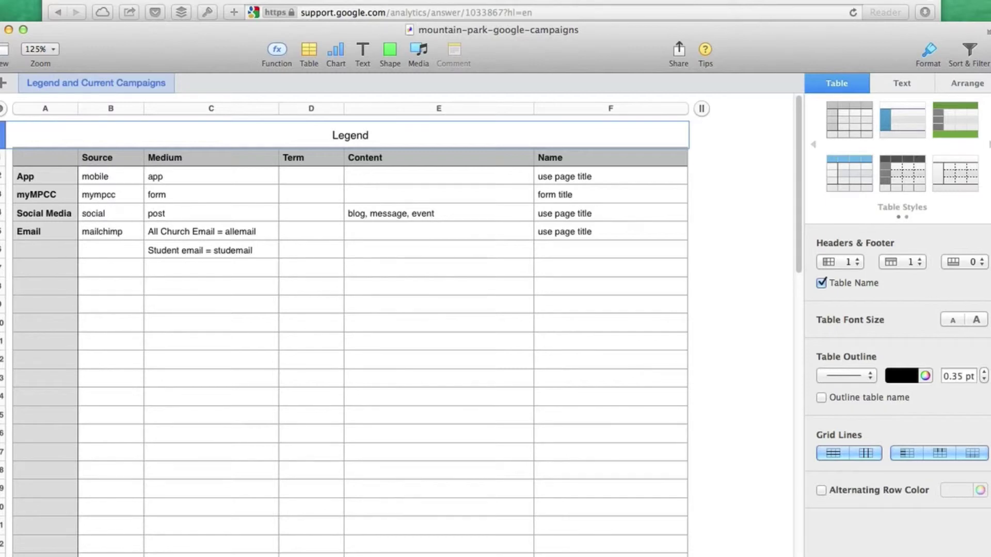
left_click(364, 6)
type("social")
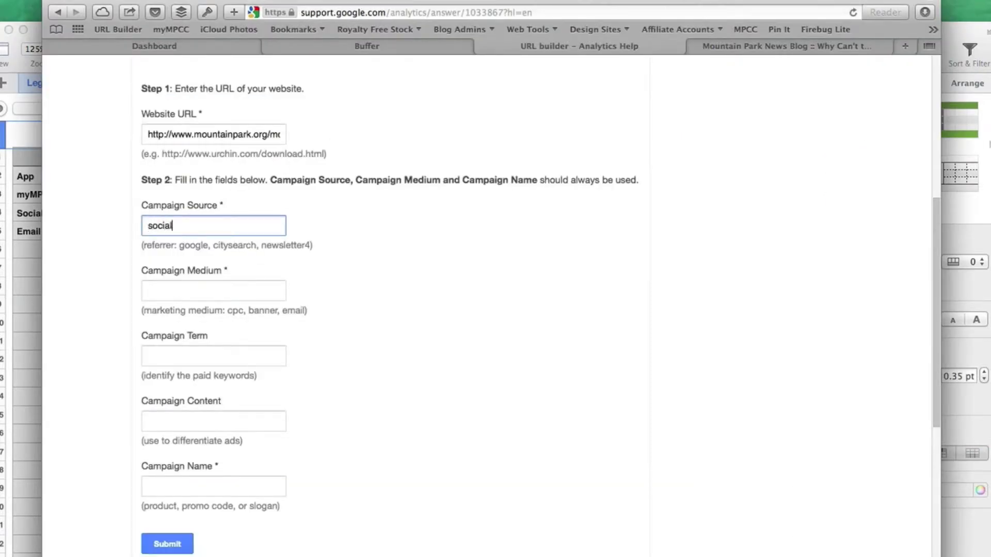
scroll(391, 309, "down", 1)
left_click(36, 129)
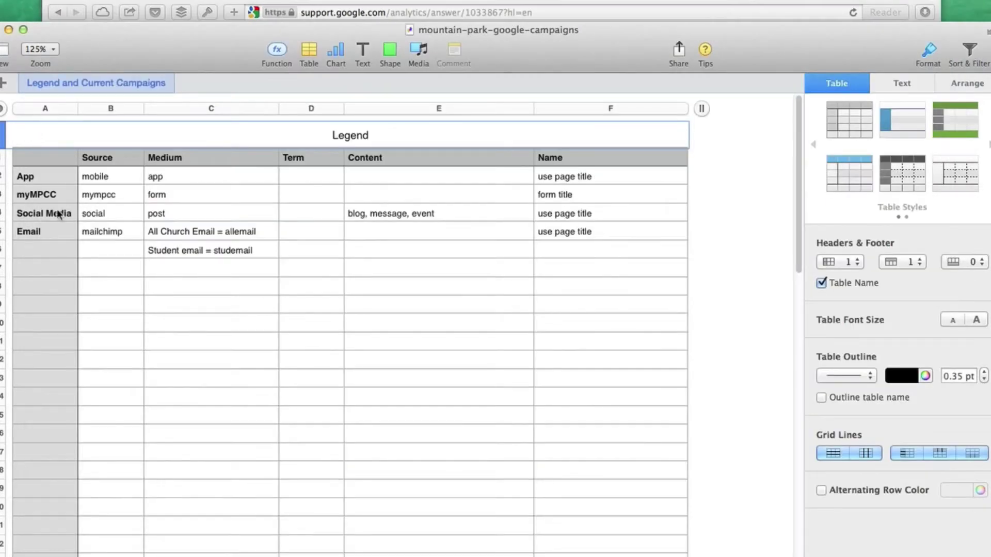
left_click(164, 214)
left_click(337, 5)
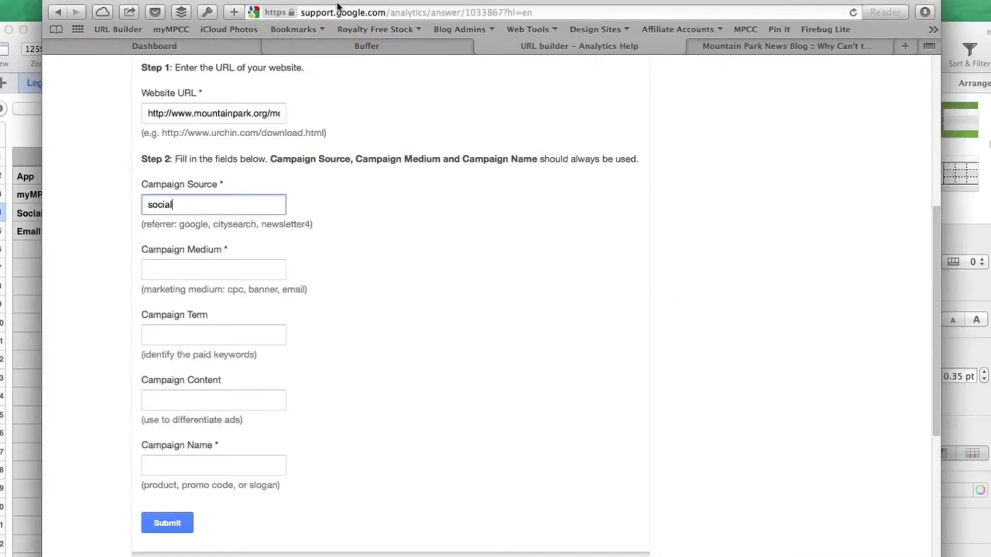
left_click(237, 265)
type("post")
Step: Check the Social Media content options and set Campaign Content to blog
scroll(237, 266, "down", 1)
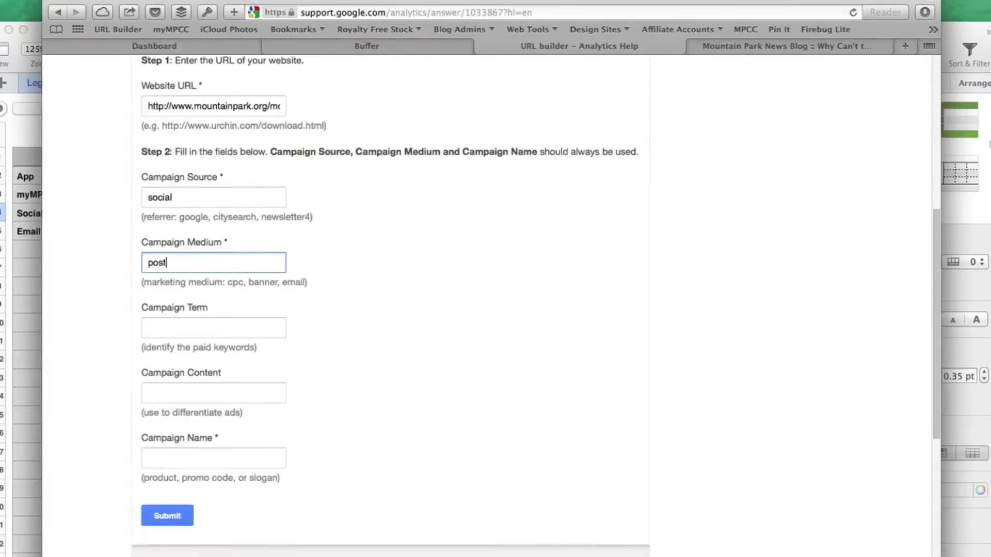
scroll(390, 309, "down", 5)
left_click(24, 132)
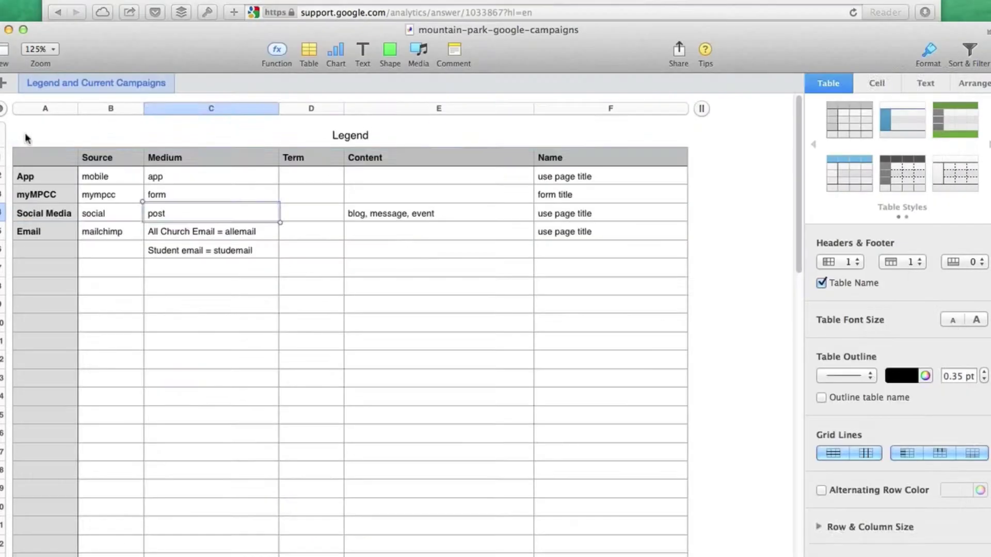
left_click(387, 218)
key("super+Tab")
left_click(167, 272)
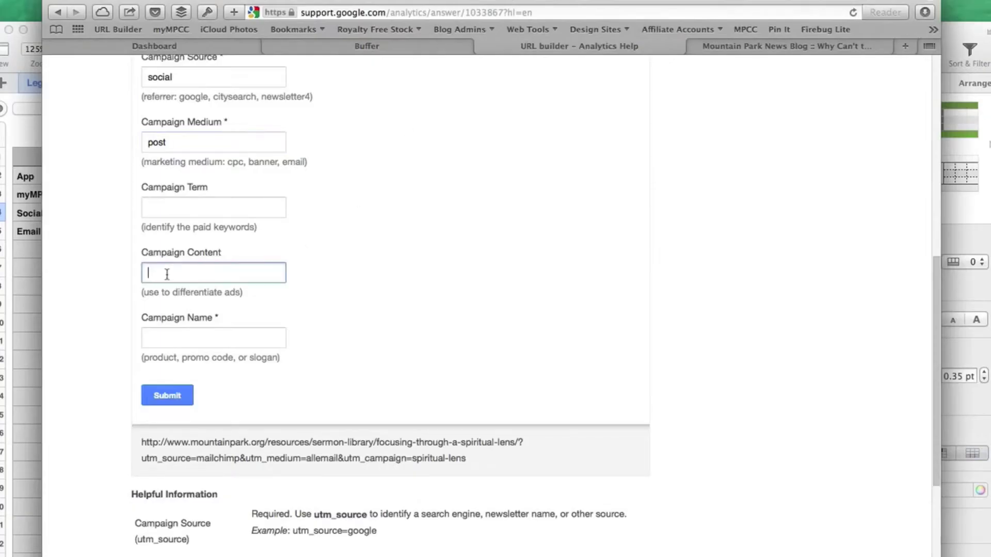
type("blog")
Step: Check the social post naming rule and enter rita-story as the Campaign Name
left_click(169, 342)
left_click(26, 127)
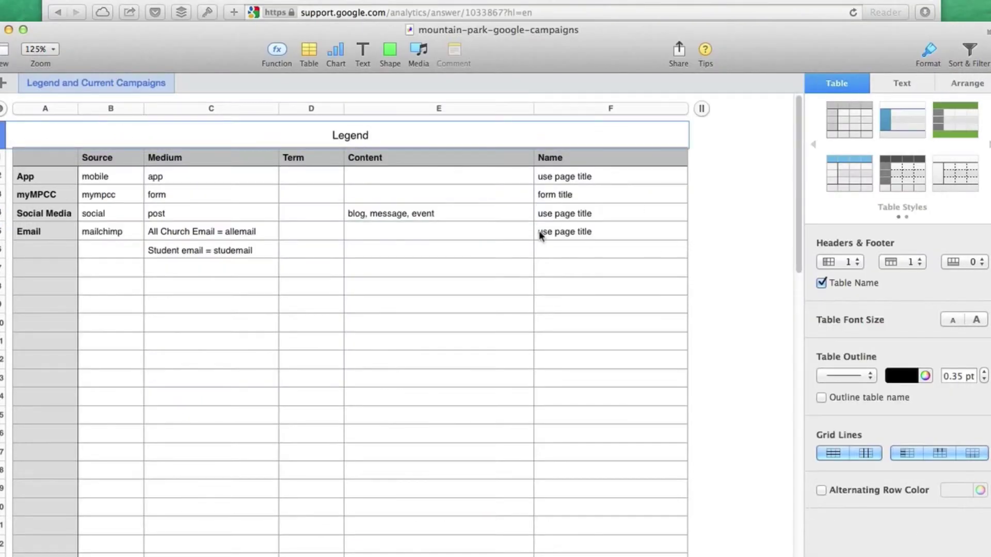
left_click(581, 214)
scroll(444, 321, "down", 10)
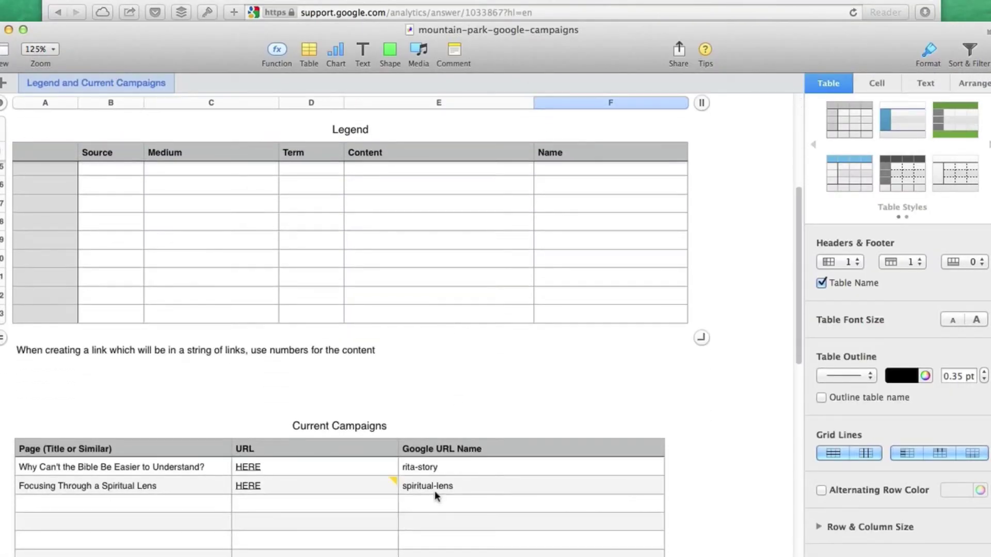
left_click(428, 3)
type("r")
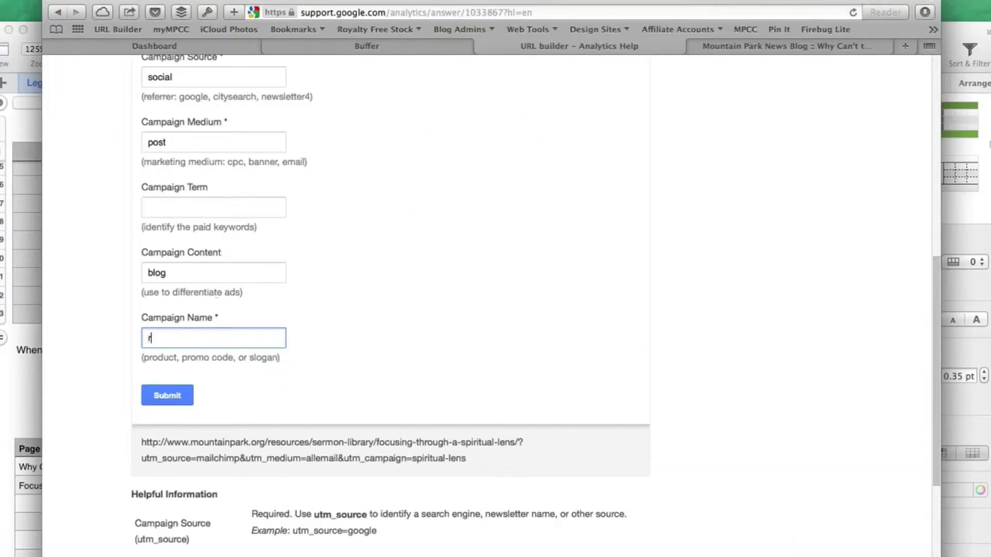
type("ita-story")
Step: Generate the tagged blog link ending in utm_campaign=rita-story and copy it
left_click(155, 394)
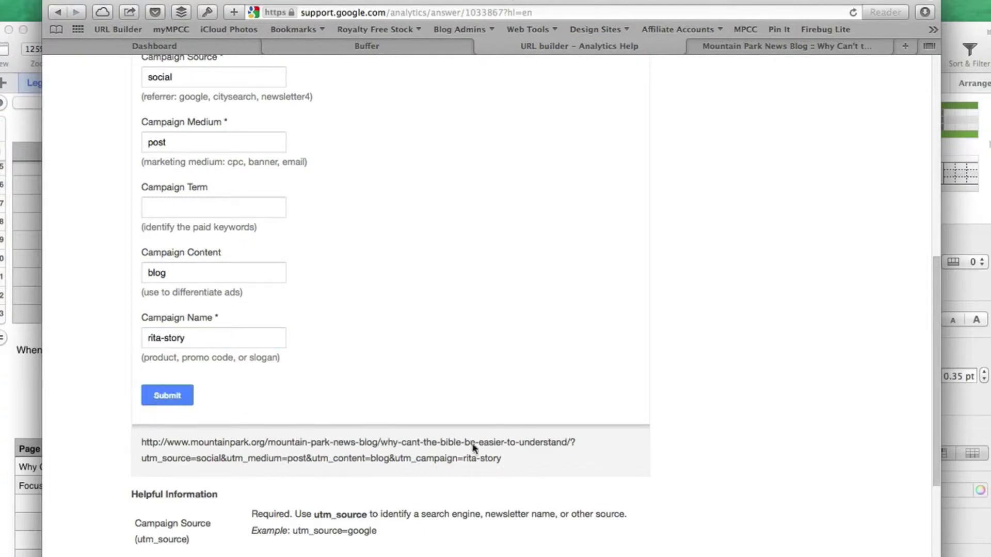
left_click_drag(503, 459, 142, 442)
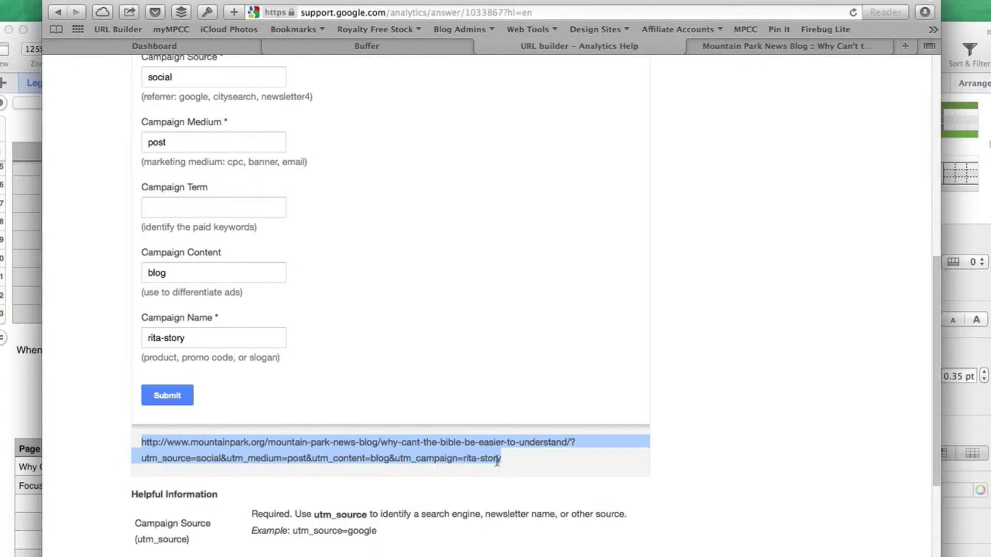
right_click(456, 452)
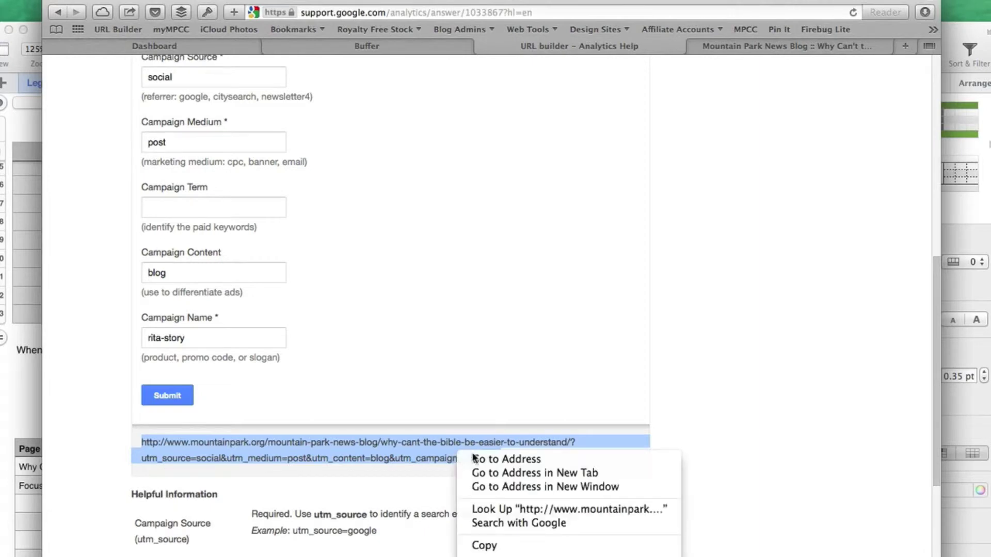
left_click(511, 543)
key("super+t")
Step: Go to the Mountain Park Community Church Facebook page and paste the tagged link into a new post
type("face")
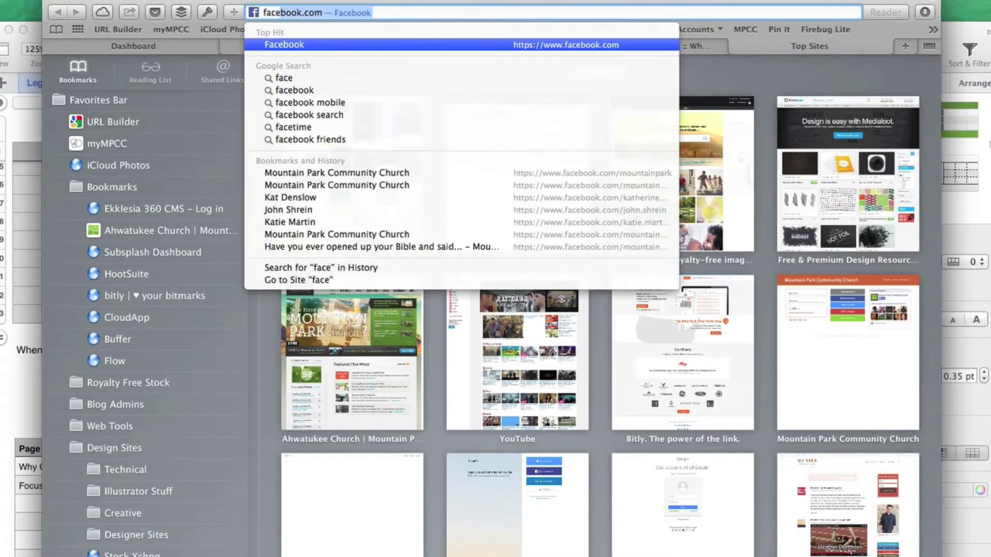
key("Return")
left_click(136, 212)
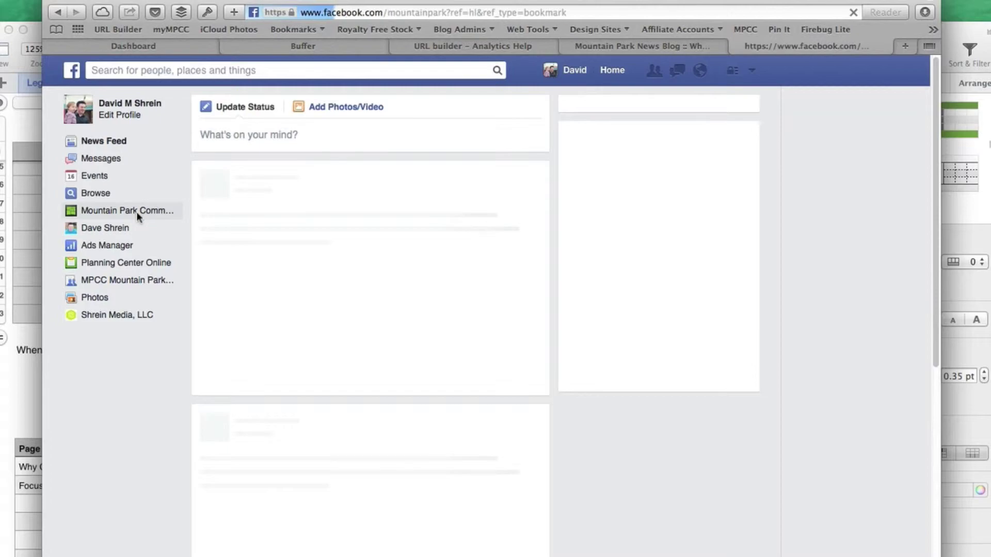
scroll(567, 289, "down", 8)
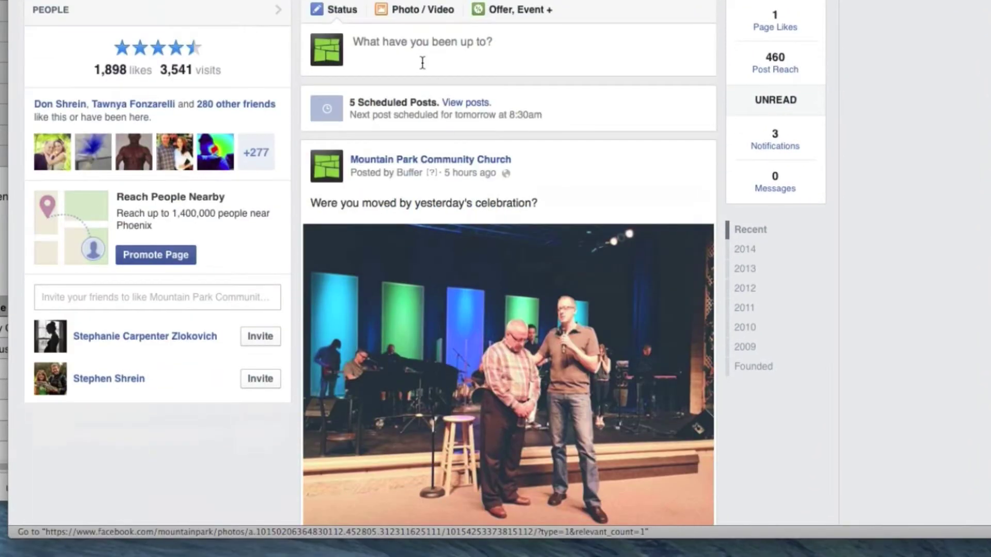
left_click(407, 229)
key("super+v")
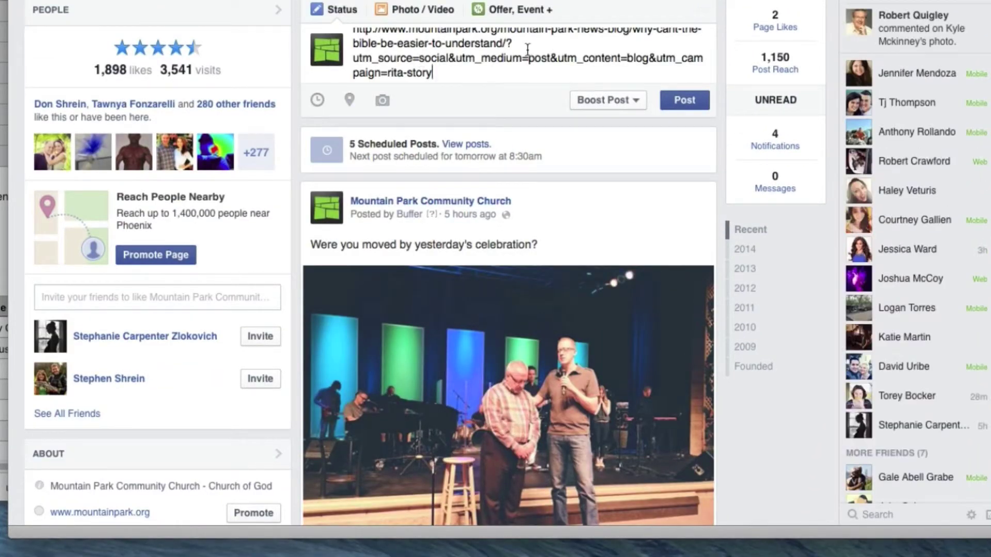
Step: Replace the URL text with 'Check out this story with good stuff from Rita.' and publish it
scroll(323, 235, "up", 2)
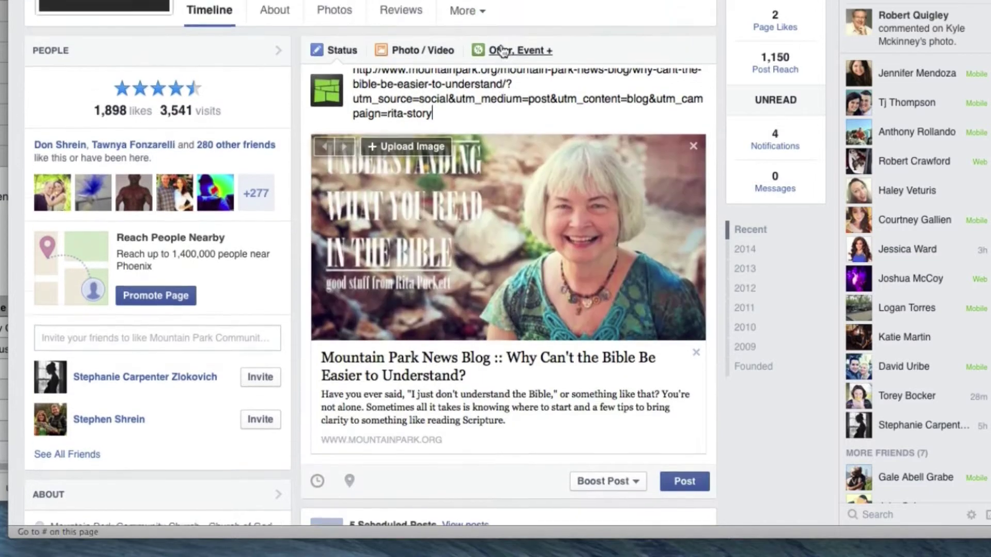
left_click_drag(458, 128, 301, 99)
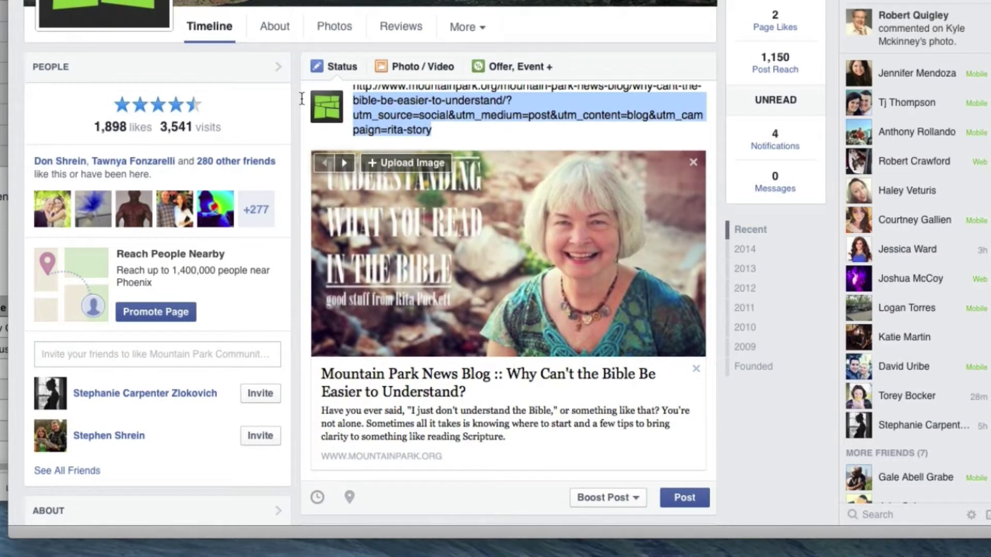
key("BackSpace")
key("super+a")
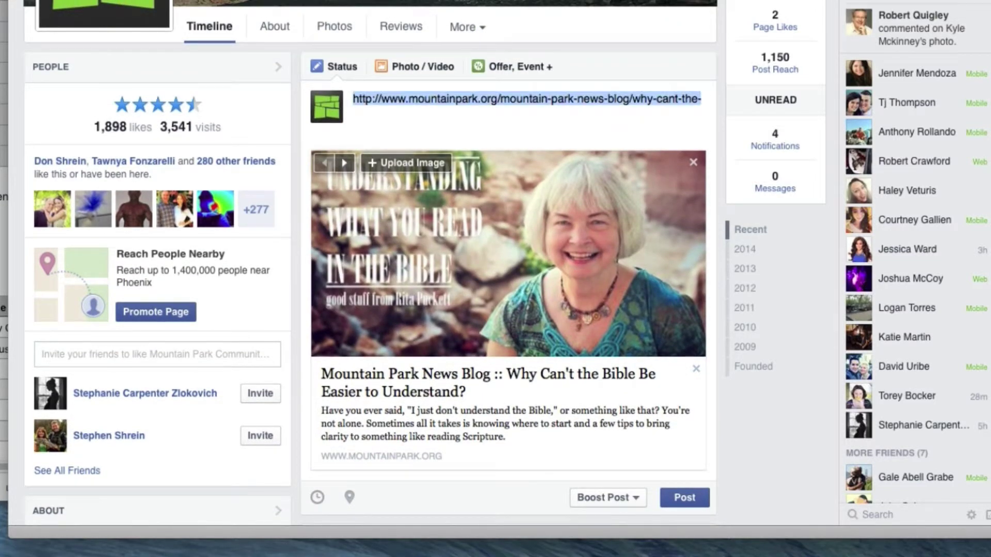
type("Check out this ")
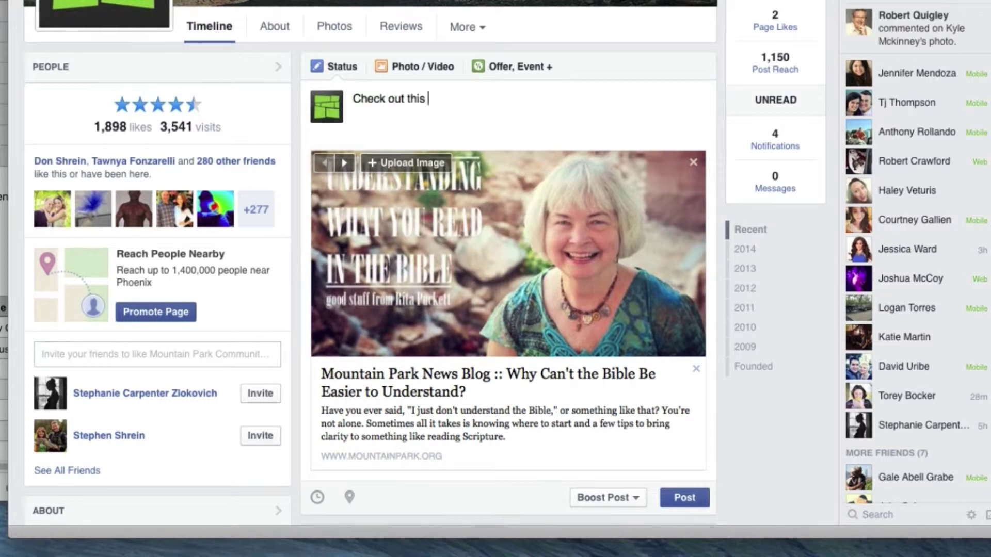
type("story by")
key("BackSpace")
key("BackSpace")
type("with good stuff ")
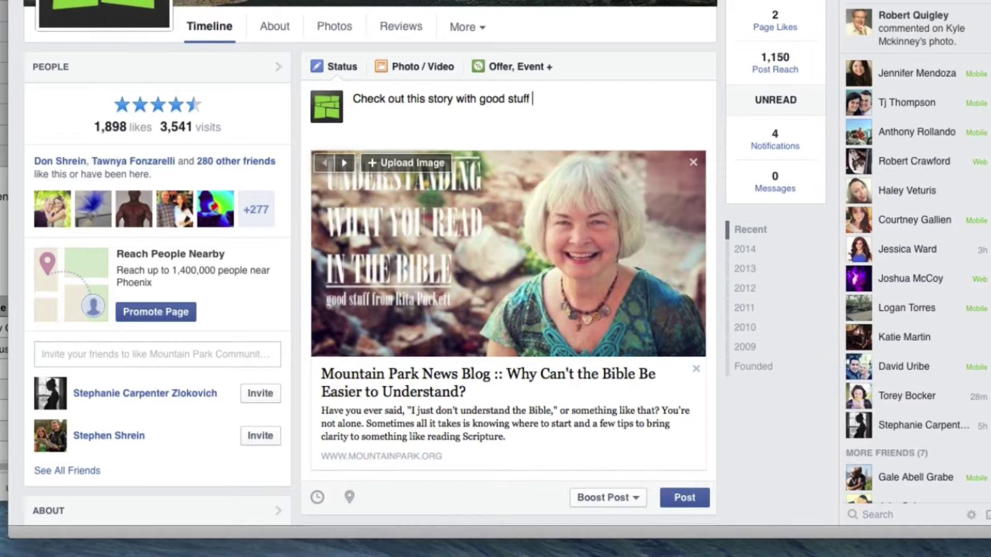
type("from Rita.")
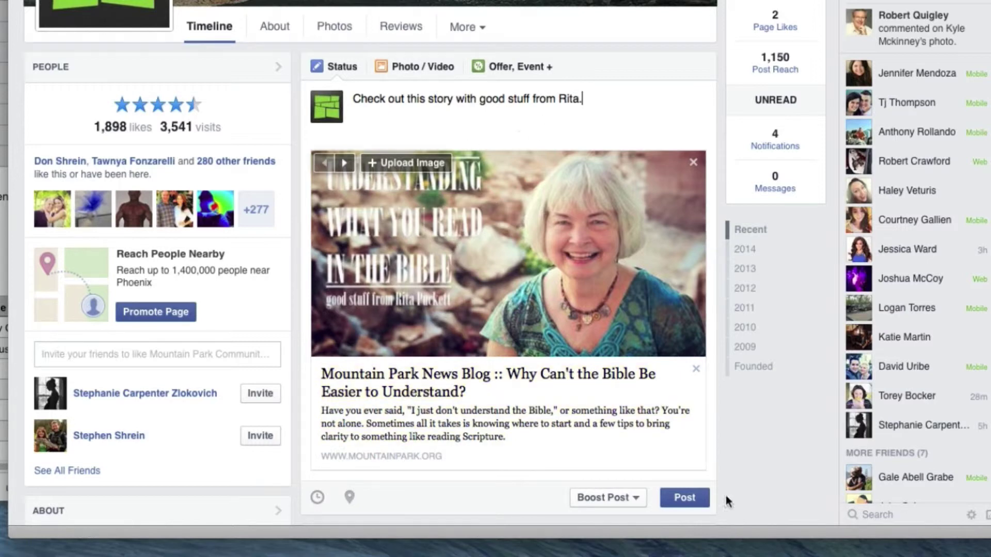
left_click(685, 499)
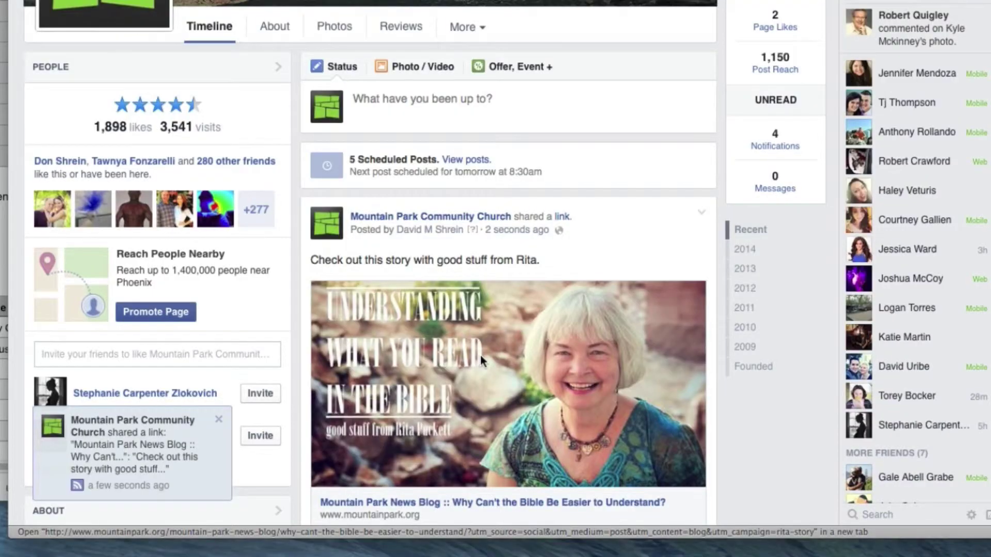
Step: Cancel deleting the Rita link post so it stays published, then open the Top Sites bookmarks page
left_click(700, 213)
left_click(638, 348)
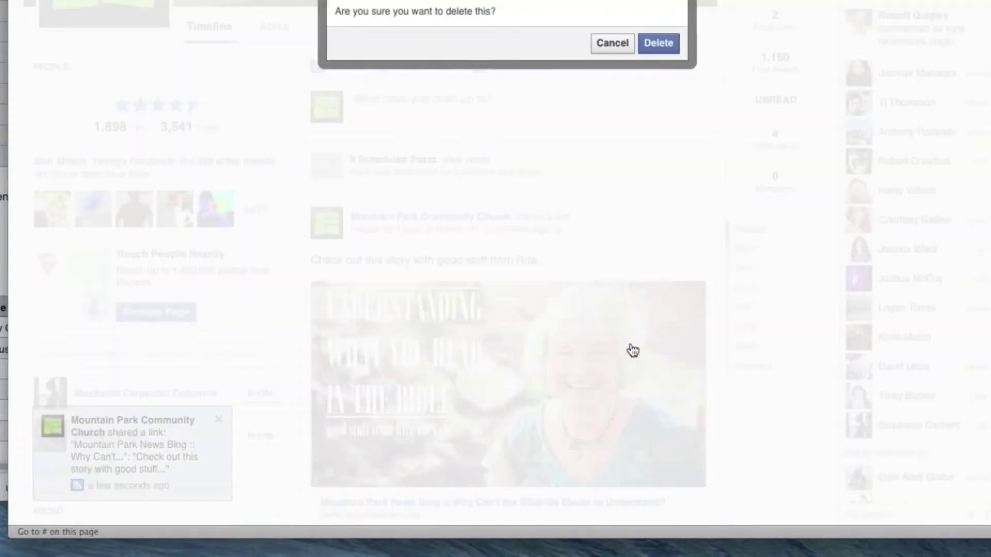
left_click(666, 46)
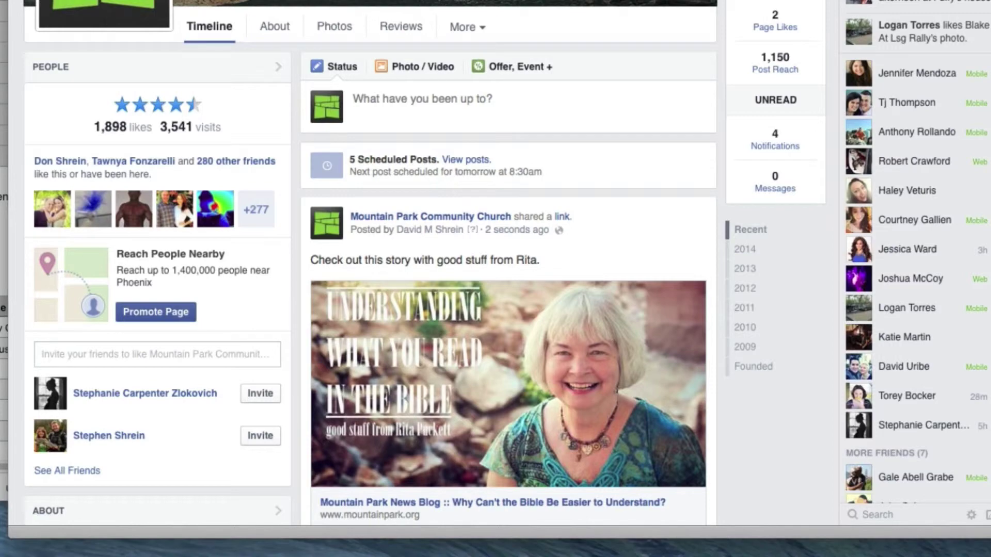
key("super+alt+b")
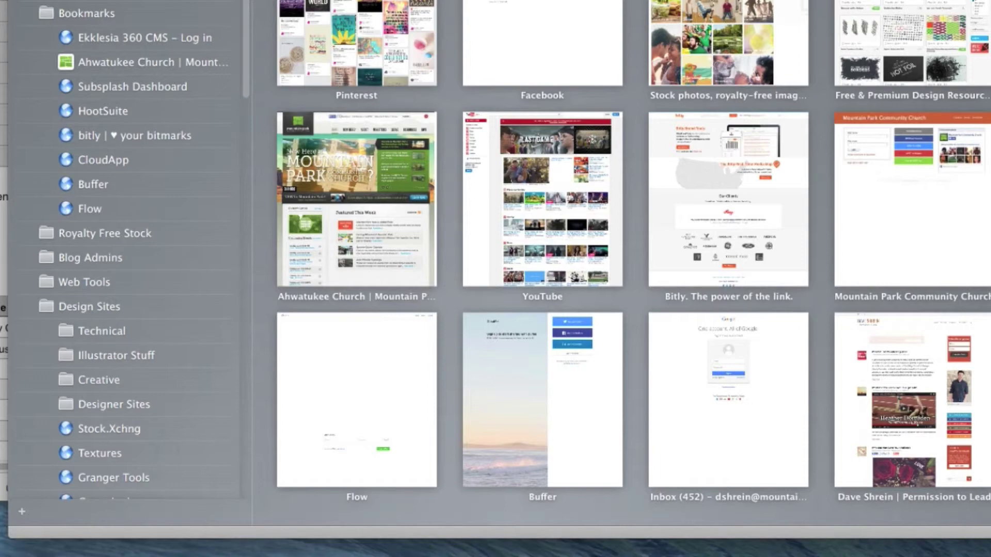
Step: Go to google.com/analytics and enter the Google Analytics account home
key("super+l")
type("google.com/ana")
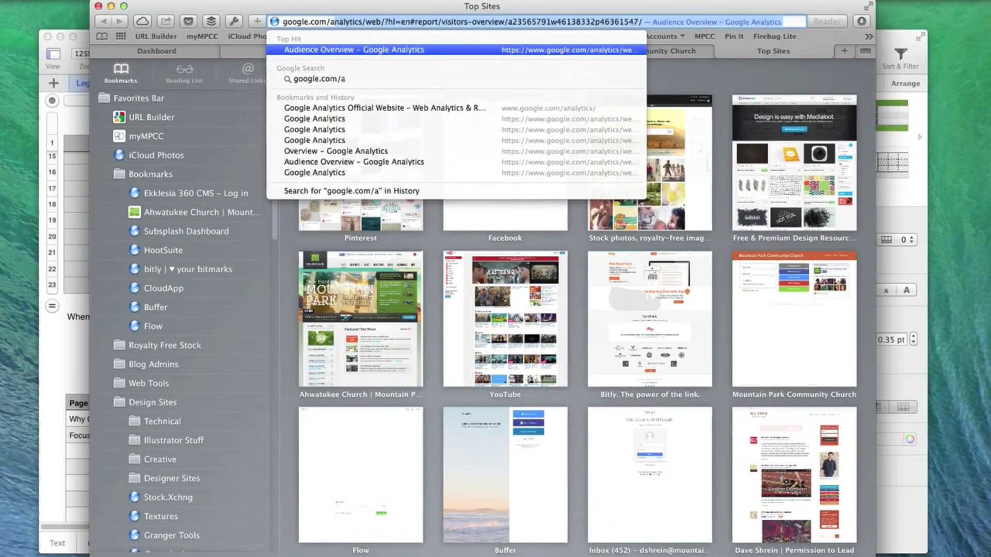
type("lytics")
key("Return")
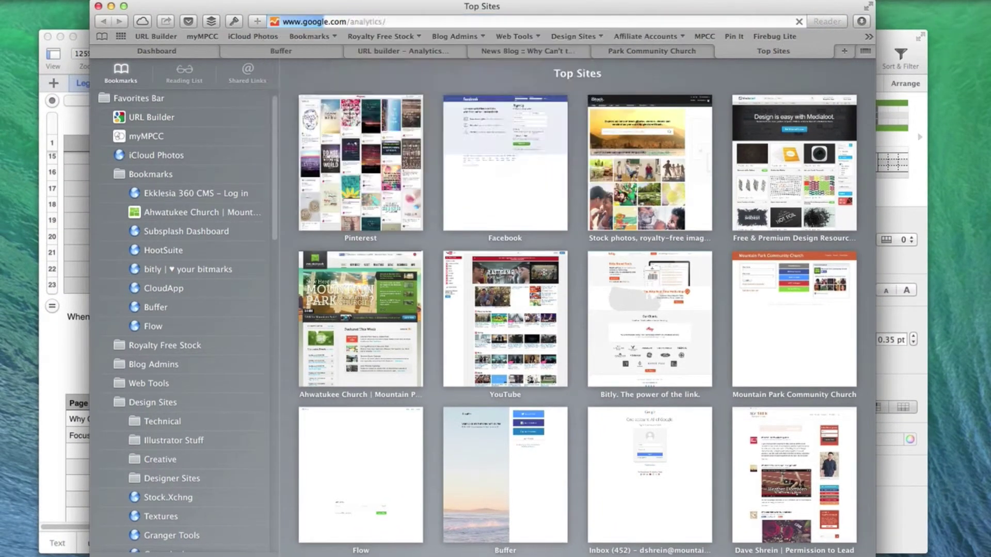
left_click(739, 80)
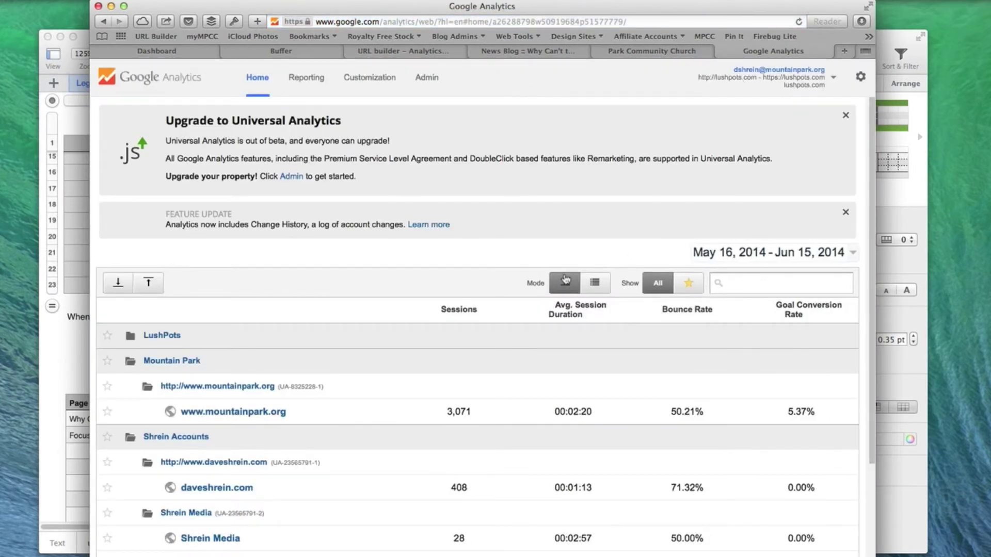
scroll(393, 285, "down", 3)
scroll(393, 285, "down", 2)
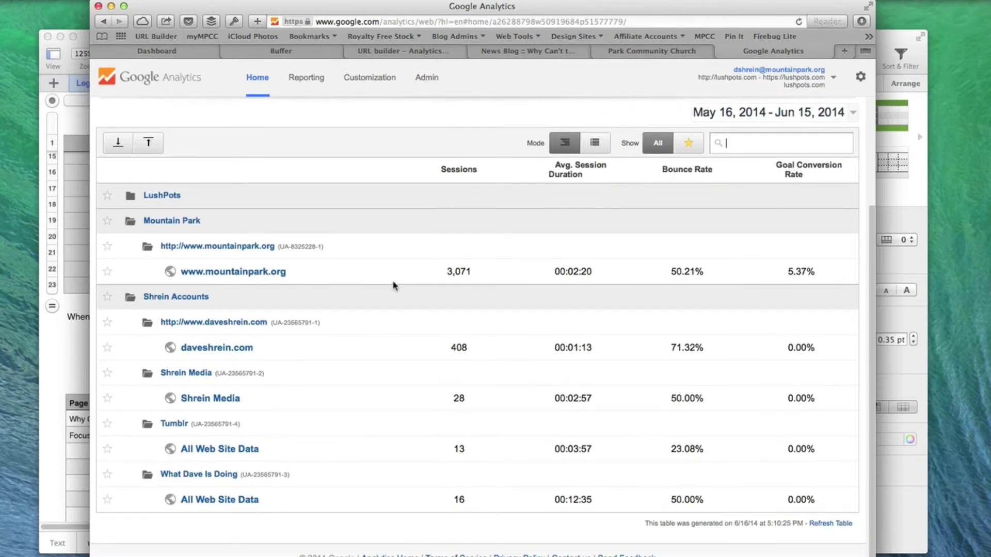
left_click(222, 270)
scroll(145, 464, "down", 1)
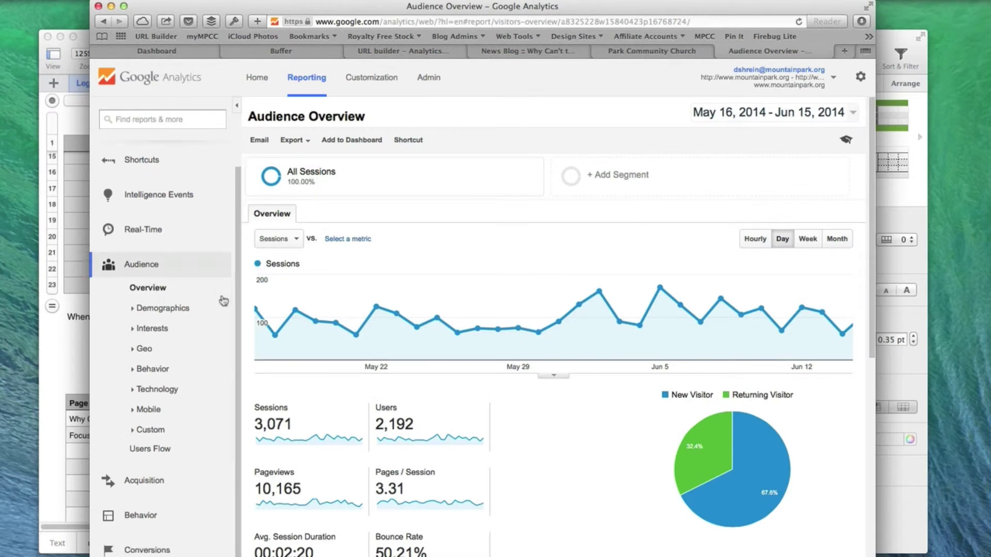
left_click(144, 480)
scroll(147, 454, "down", 5)
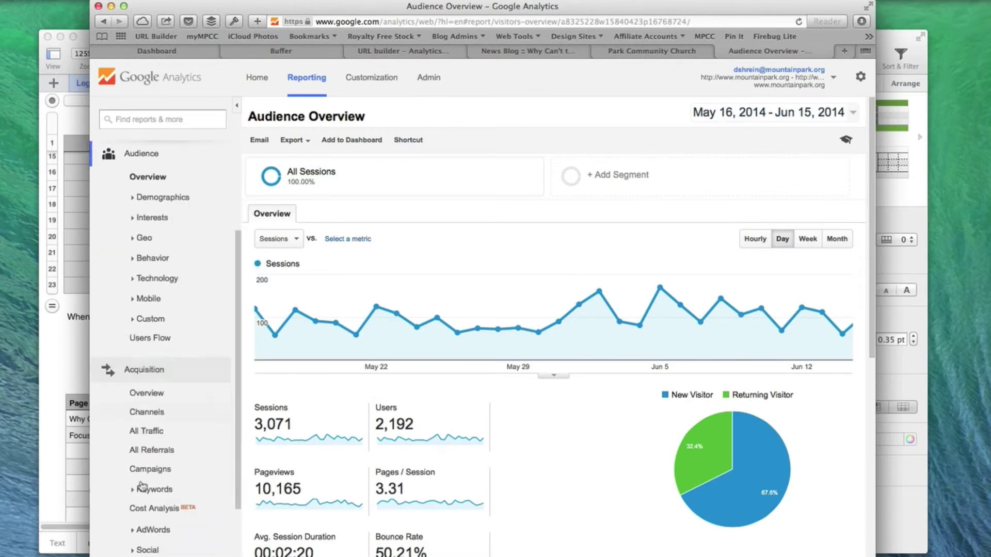
left_click(150, 393)
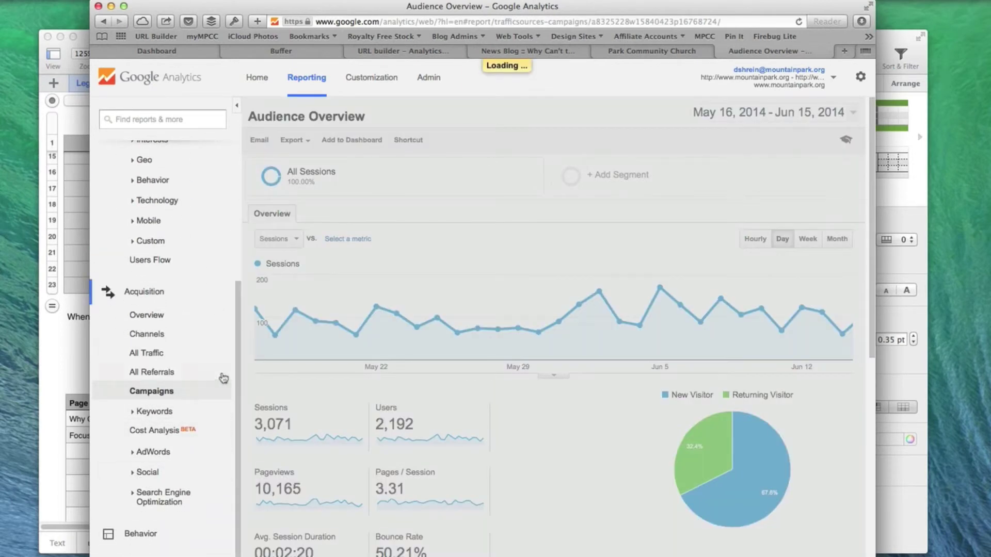
scroll(253, 372, "down", 5)
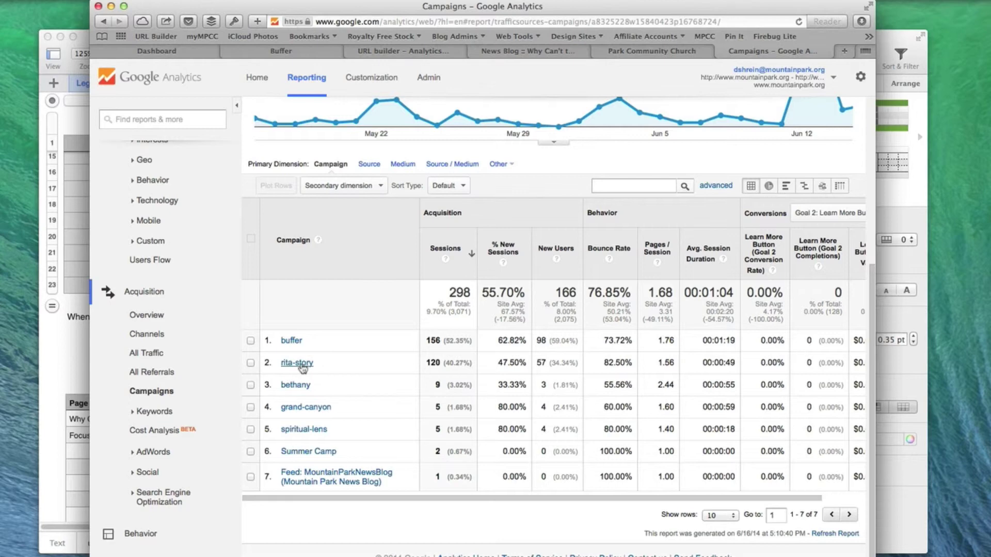
triple_click(428, 362)
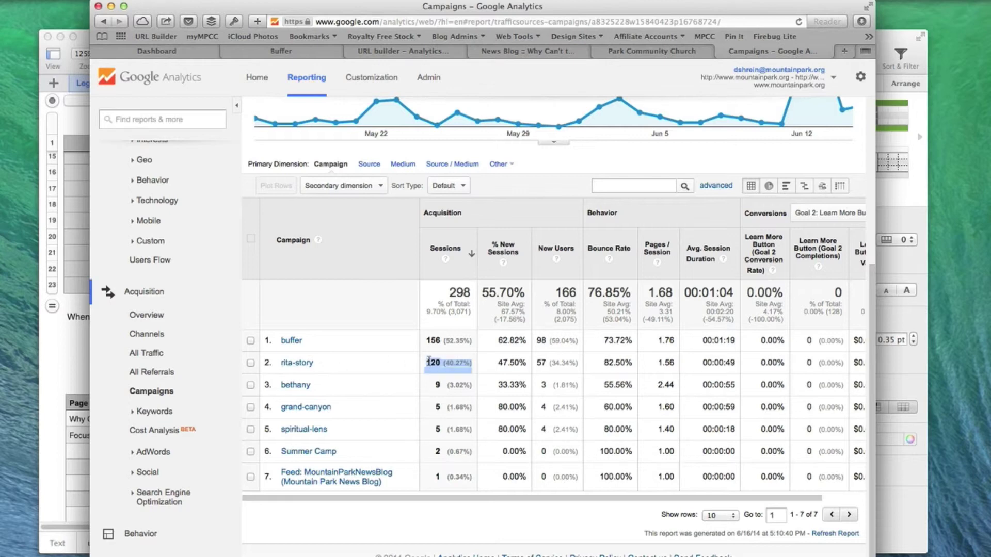
left_click(443, 364)
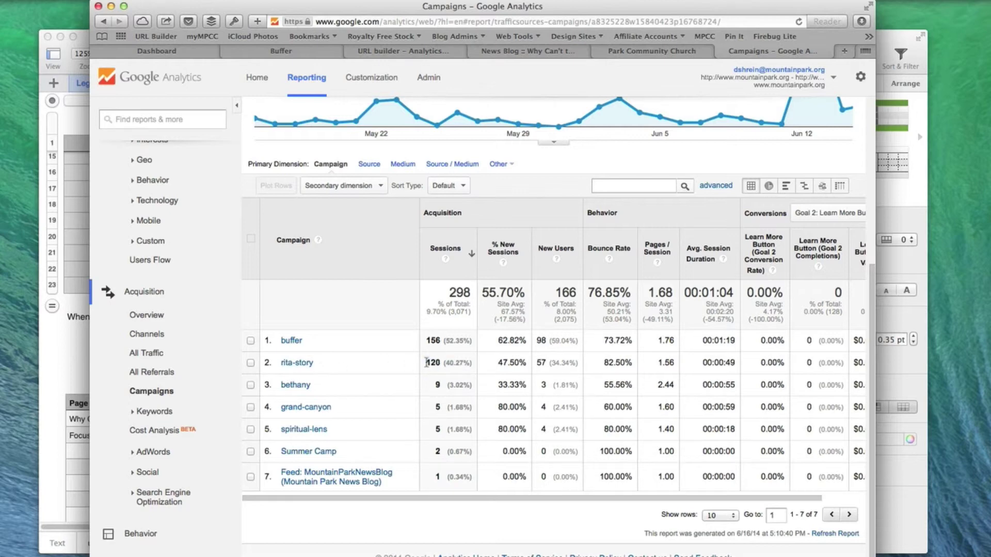
triple_click(508, 363)
left_click(505, 364)
Step: Drill into rita-story by source/medium: mailchimp / allemail 112 sessions, mountainpark-website / inline-link 8
left_click(294, 364)
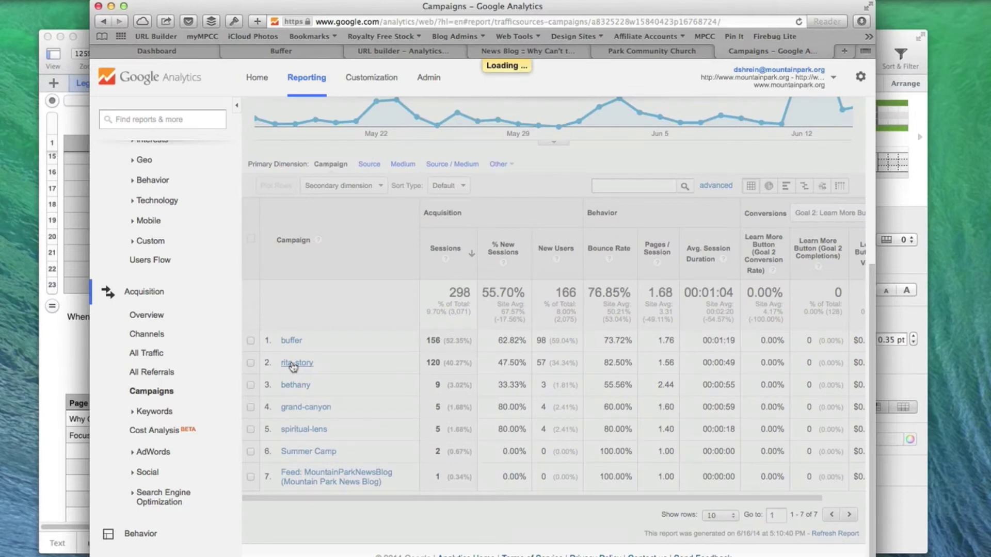
scroll(475, 379, "down", 3)
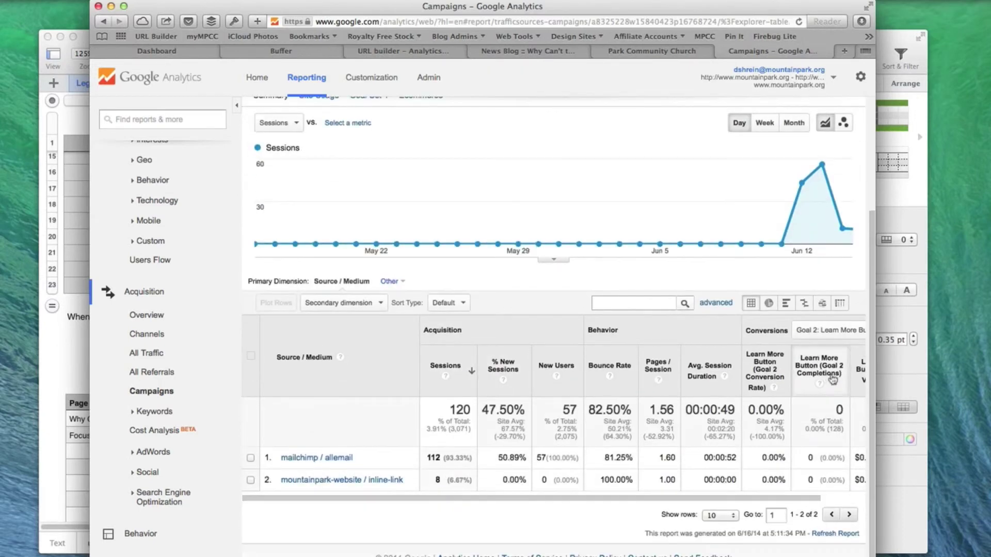
left_click_drag(922, 356, 974, 356)
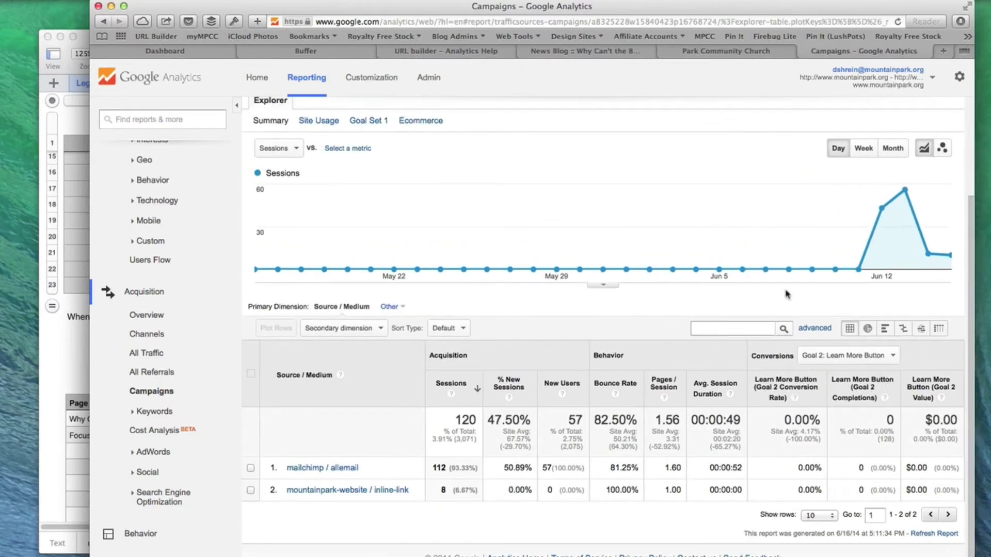
scroll(594, 216, "up", 5)
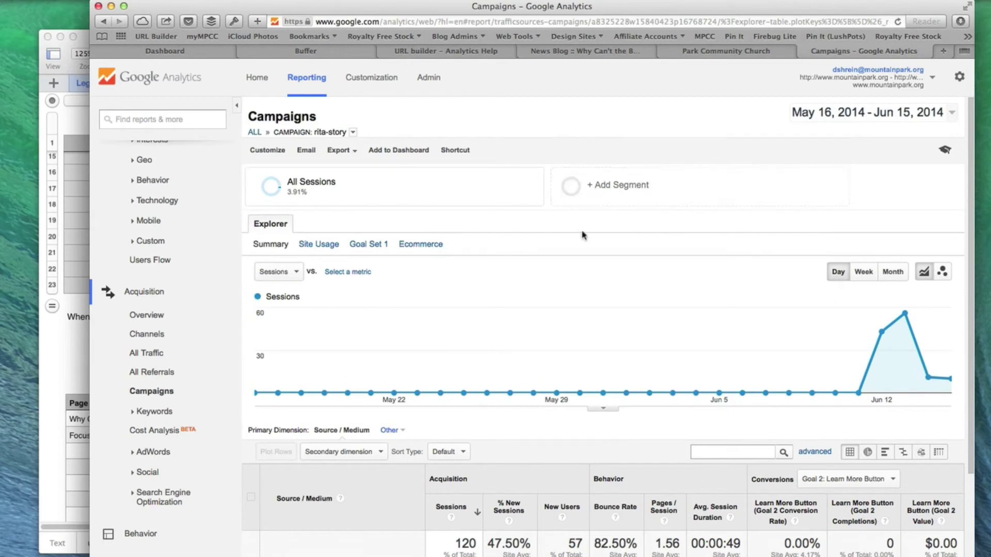
scroll(573, 269, "down", 3)
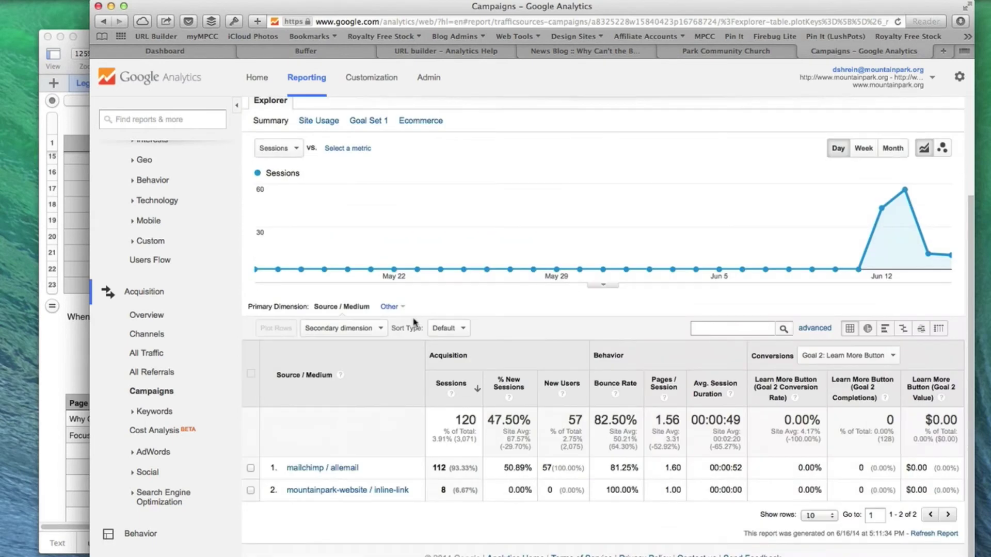
scroll(413, 323, "up", 3)
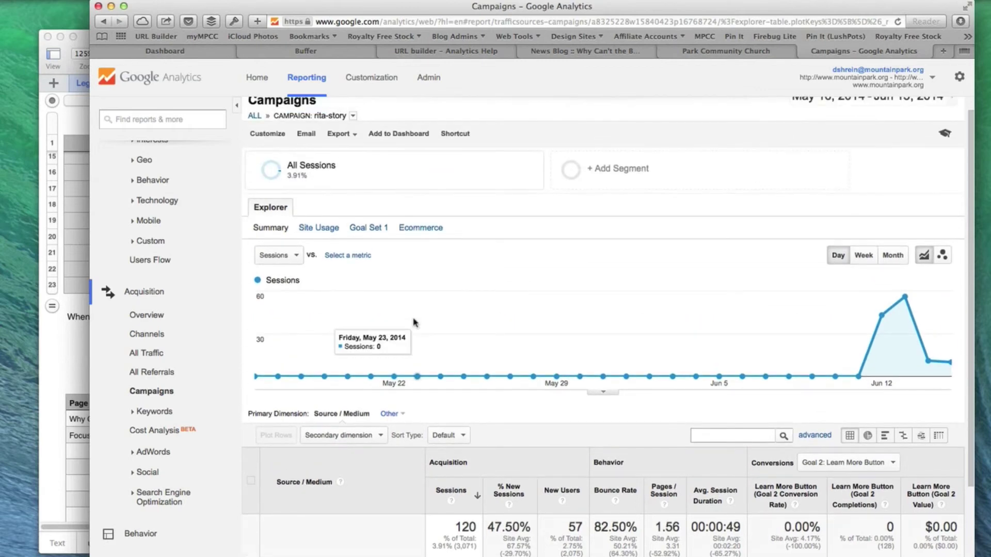